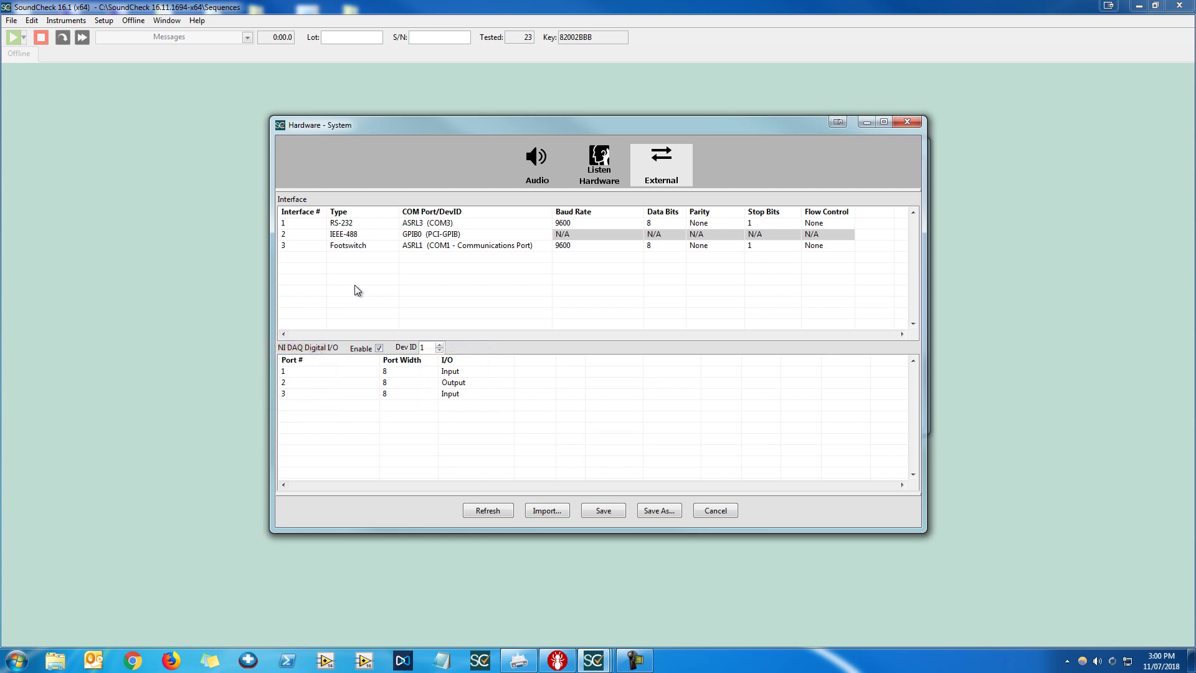
Step: Save the external hardware configuration, then add an Interface message step to the empty sequence and open it for editing
click(605, 511)
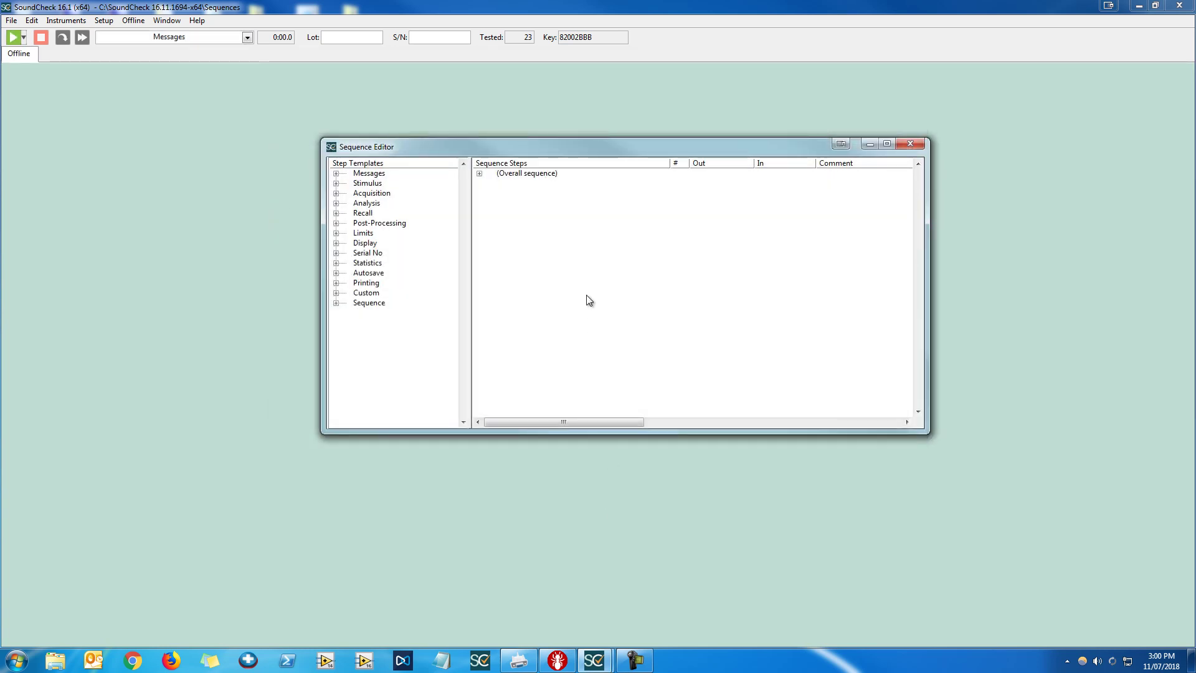
click(336, 173)
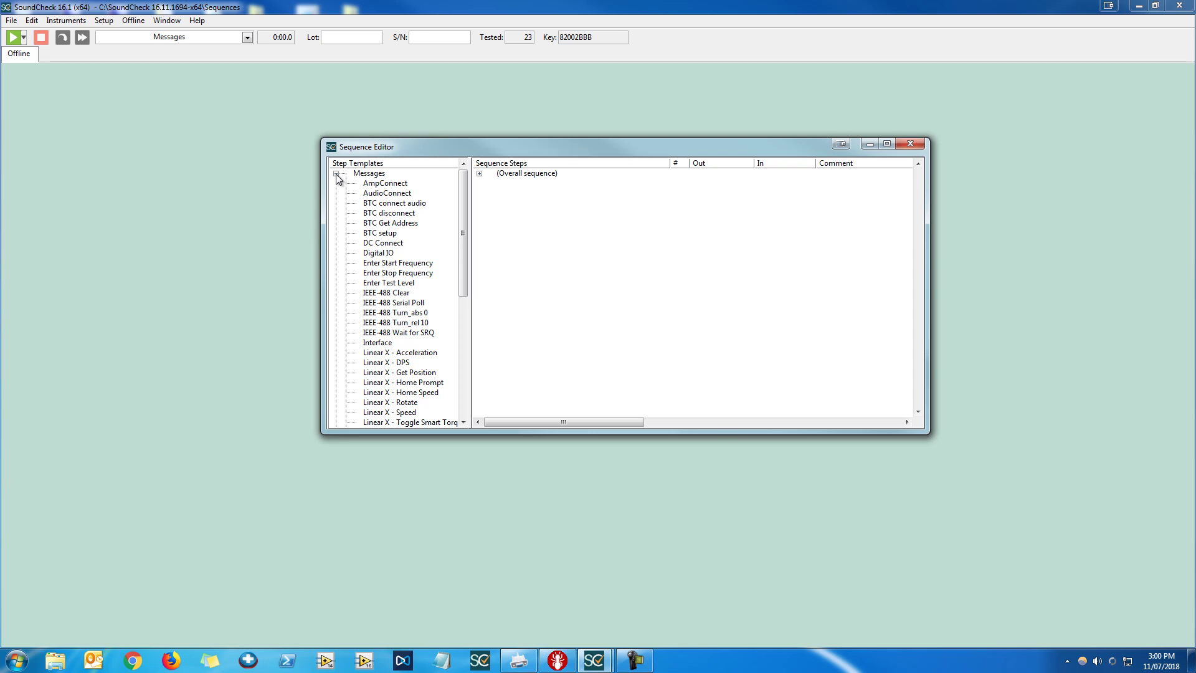
drag(391, 343, 558, 252)
click(557, 184)
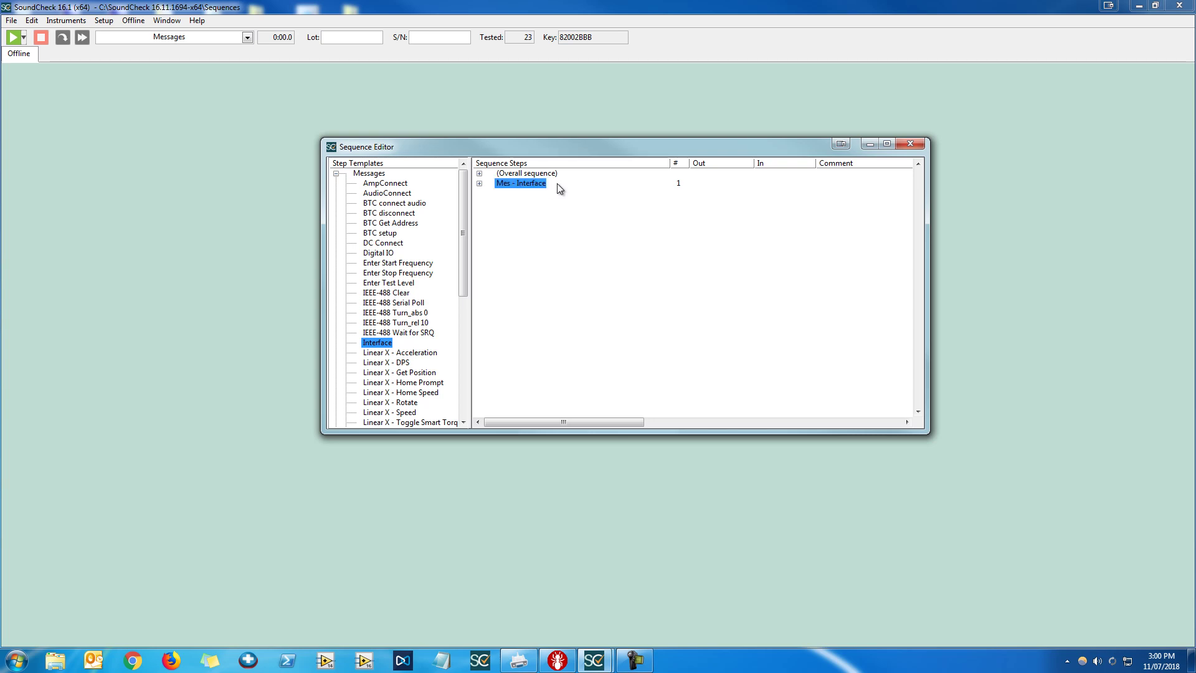
double_click(557, 183)
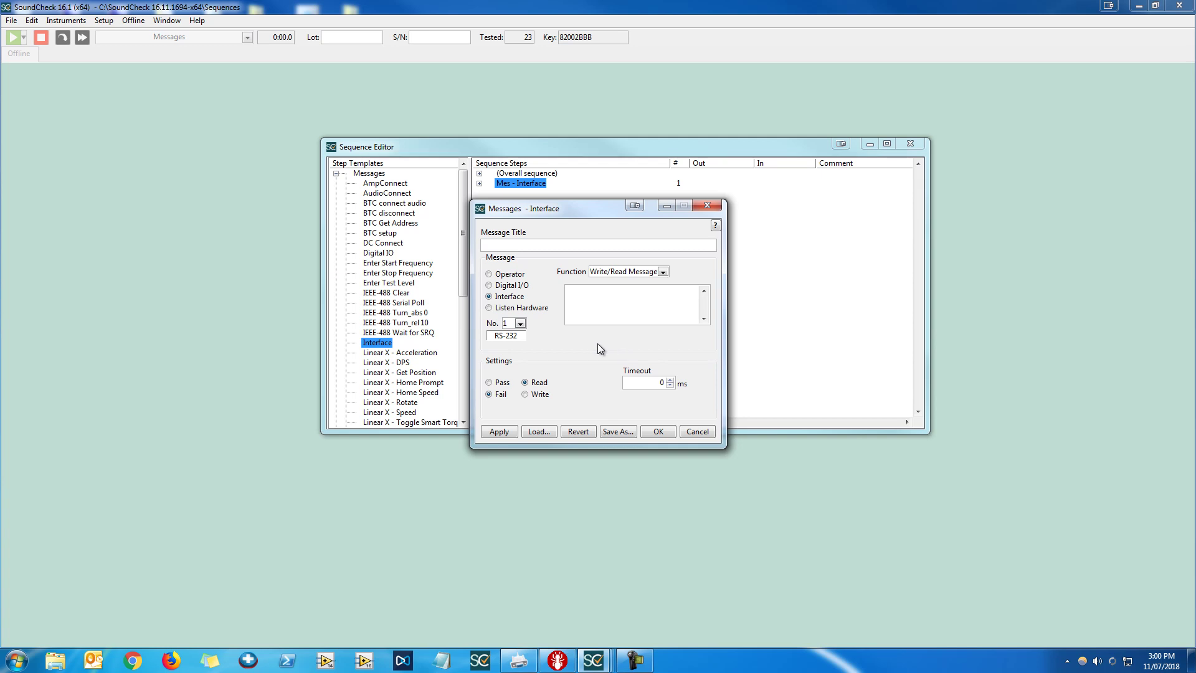
Step: Preview the message settings for interface 2 (IEEE-488) and interface 3 (Footswitch), and return to interface 1 (RS-232)
click(524, 322)
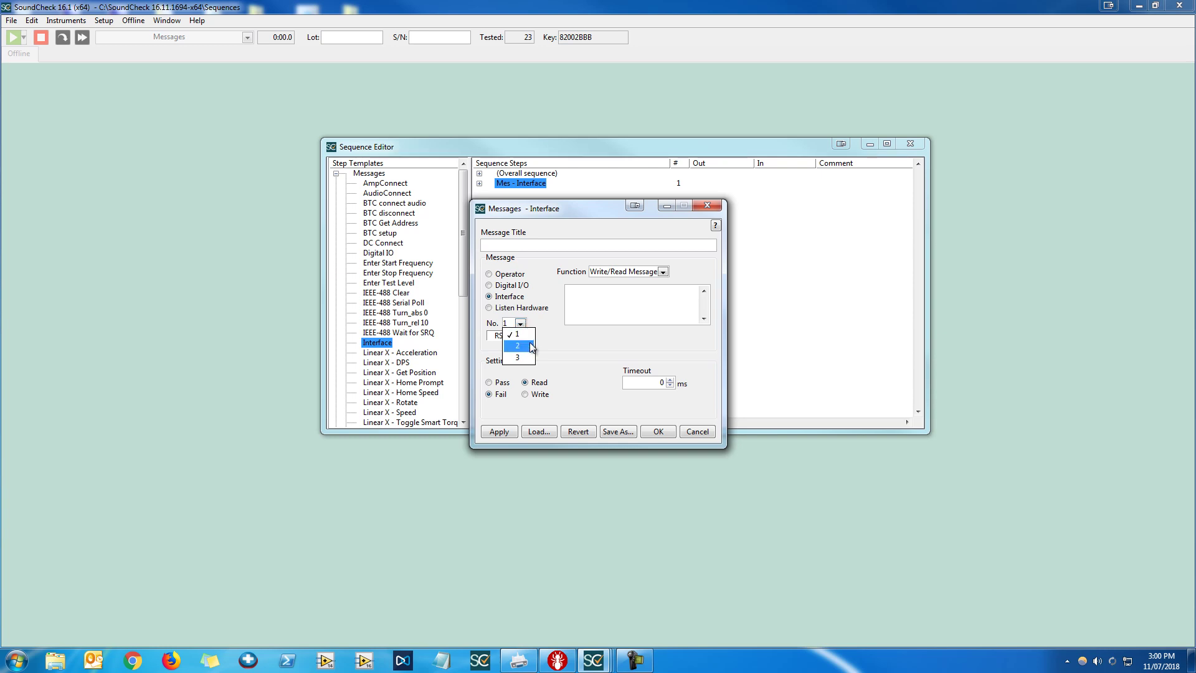
click(517, 346)
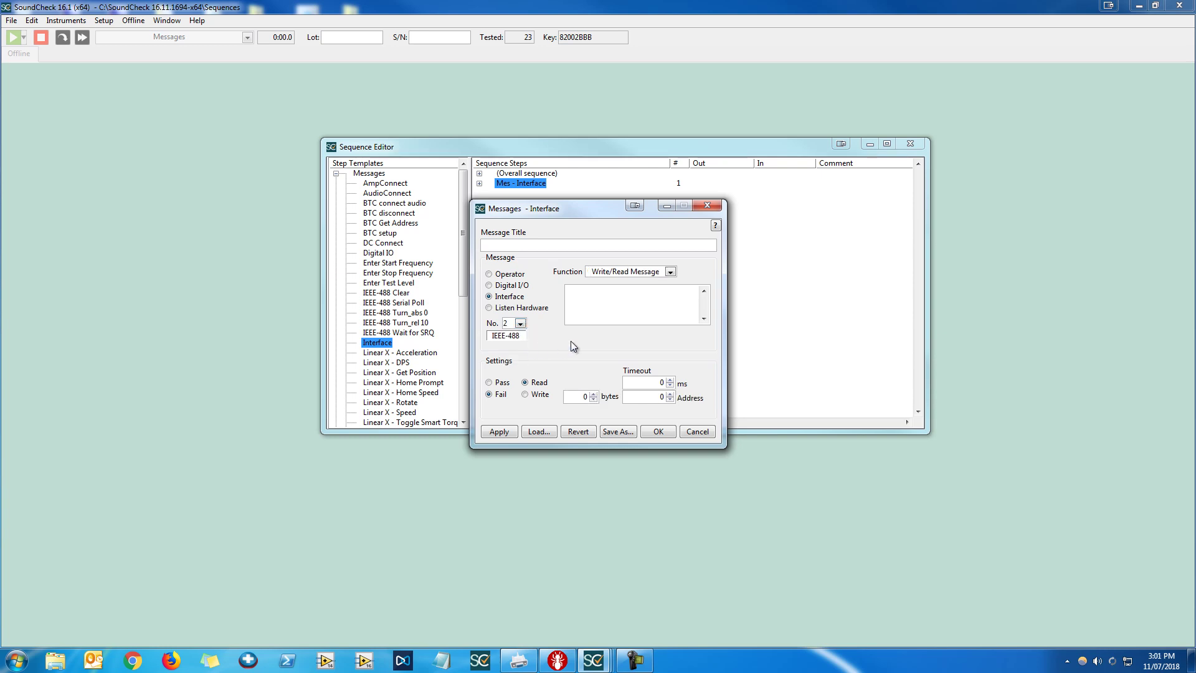
click(525, 323)
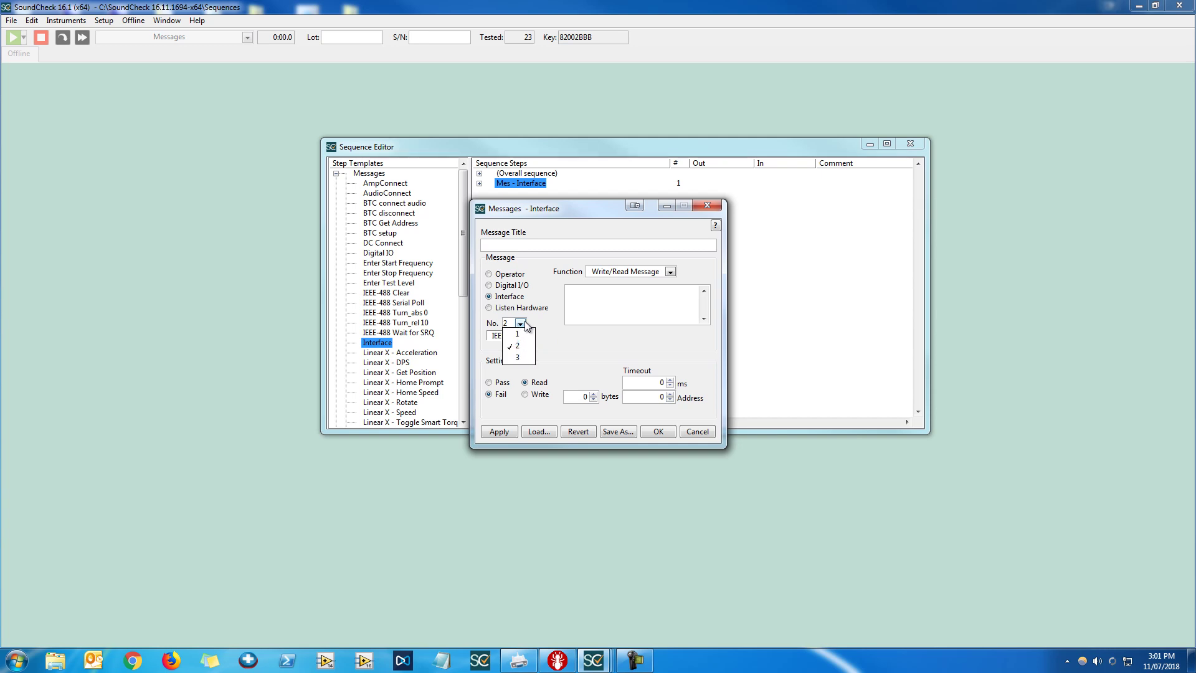
click(524, 358)
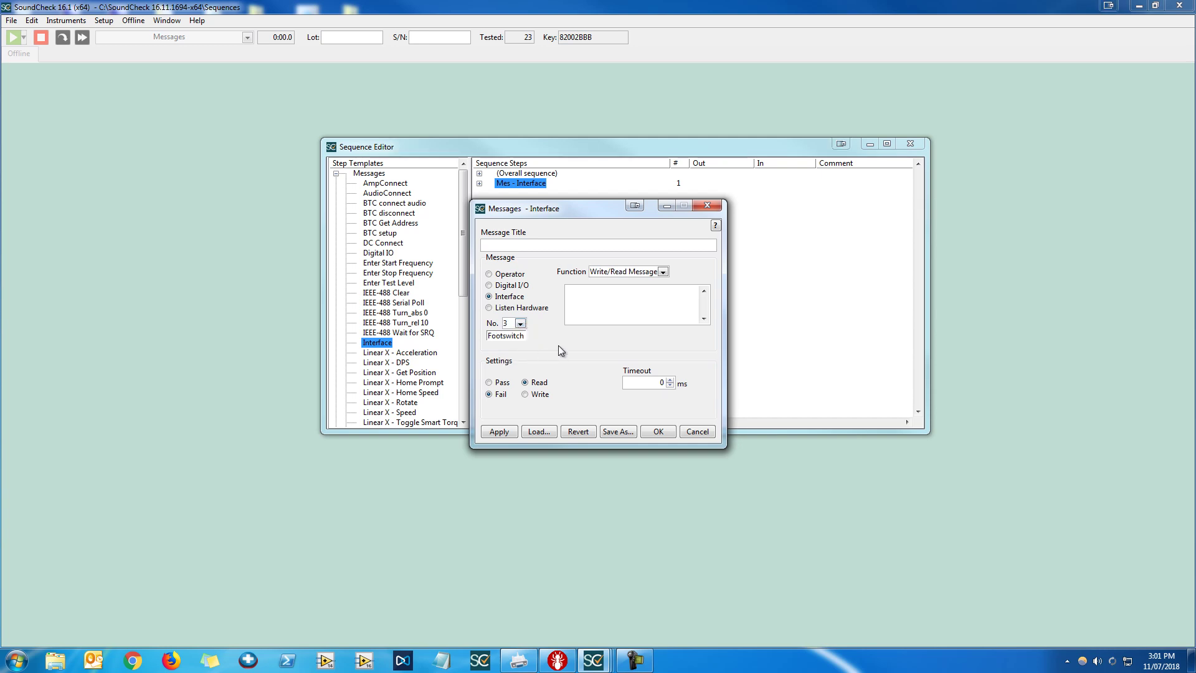
click(521, 323)
click(526, 334)
Step: Examine the RS-232 message options for the Set Control Lines and Read Control Lines functions
click(664, 272)
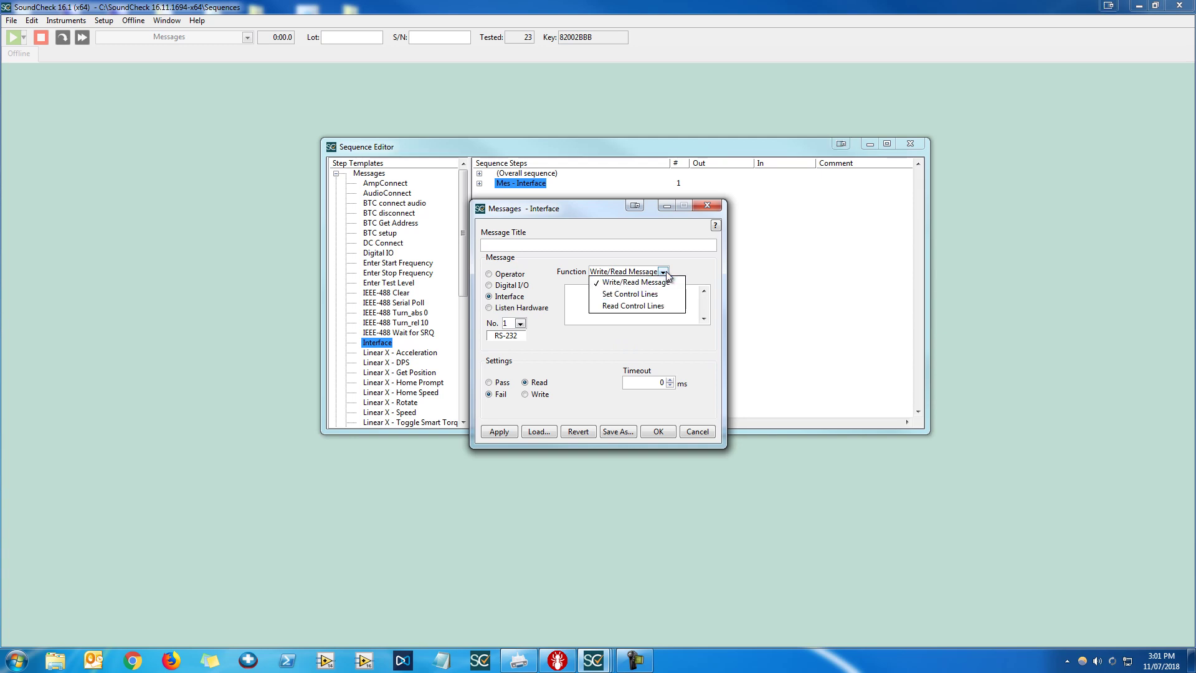
click(678, 294)
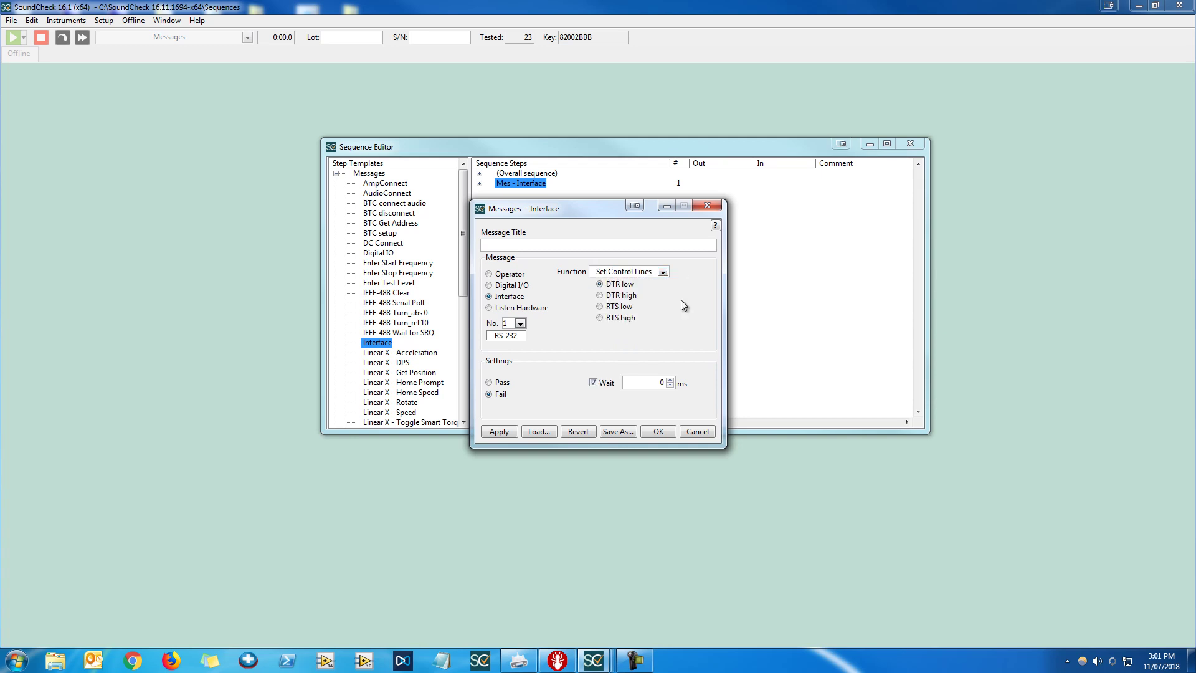
click(663, 272)
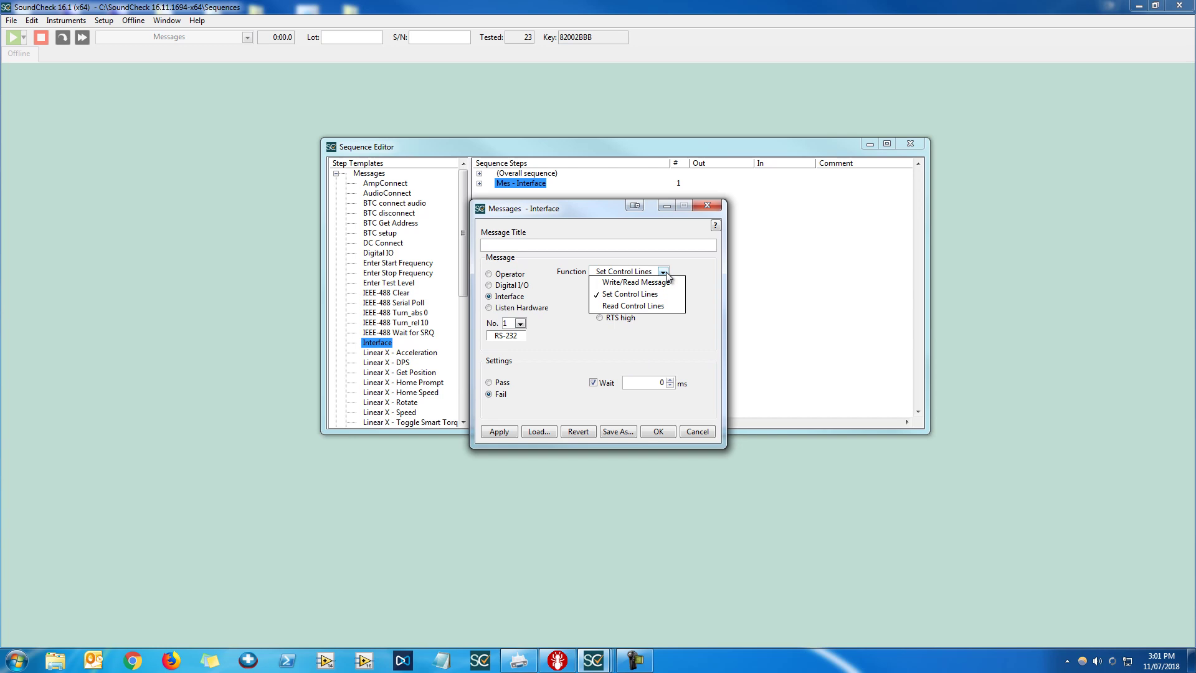
click(660, 305)
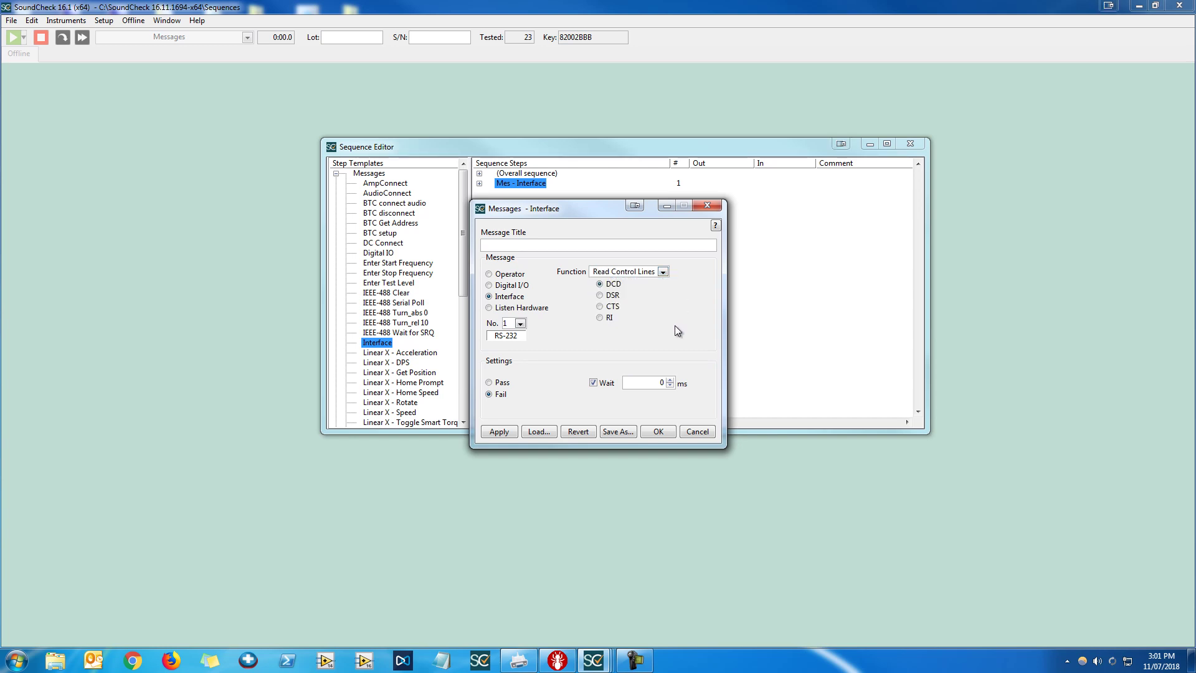
Step: Examine the IEEE-488 options of interface 2 for the Interface Message, Serial Poll and Wait for Service Request functions, including the interface commands
click(520, 323)
click(529, 346)
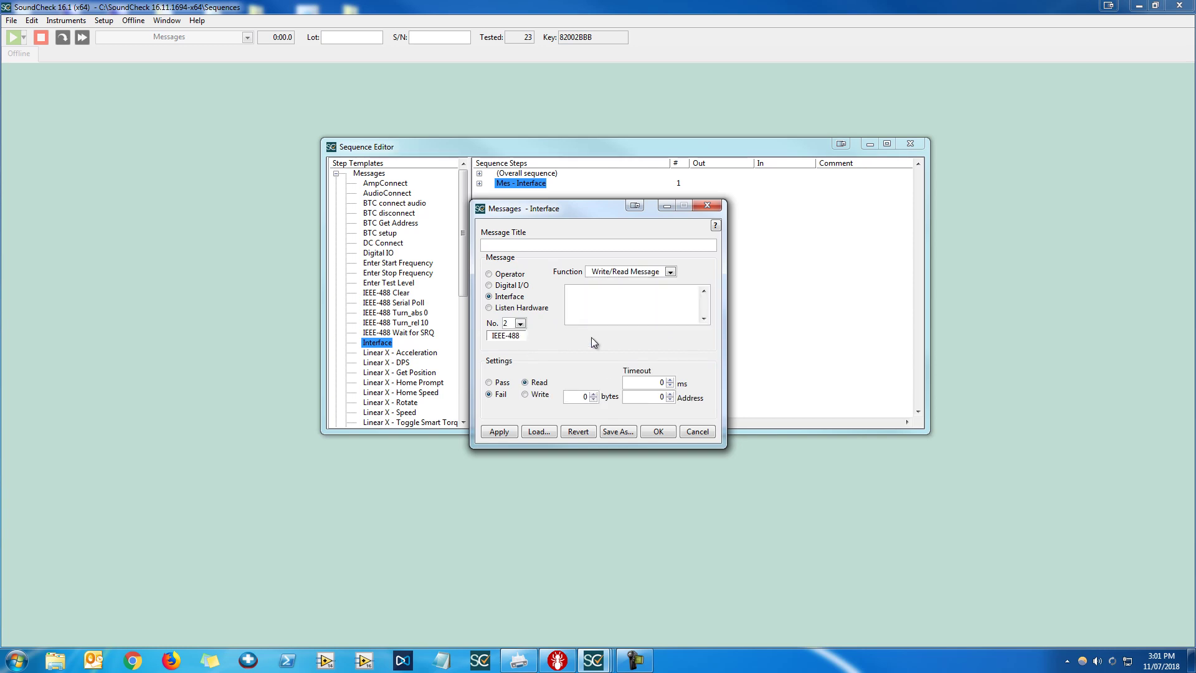
click(673, 273)
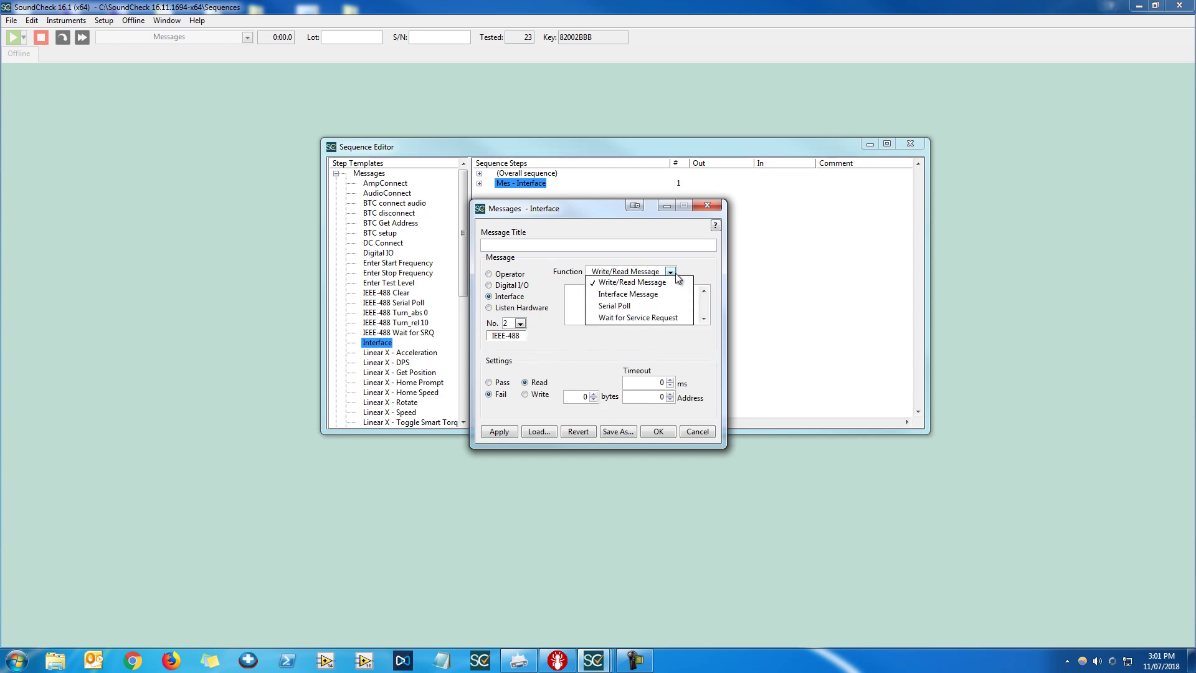
click(679, 294)
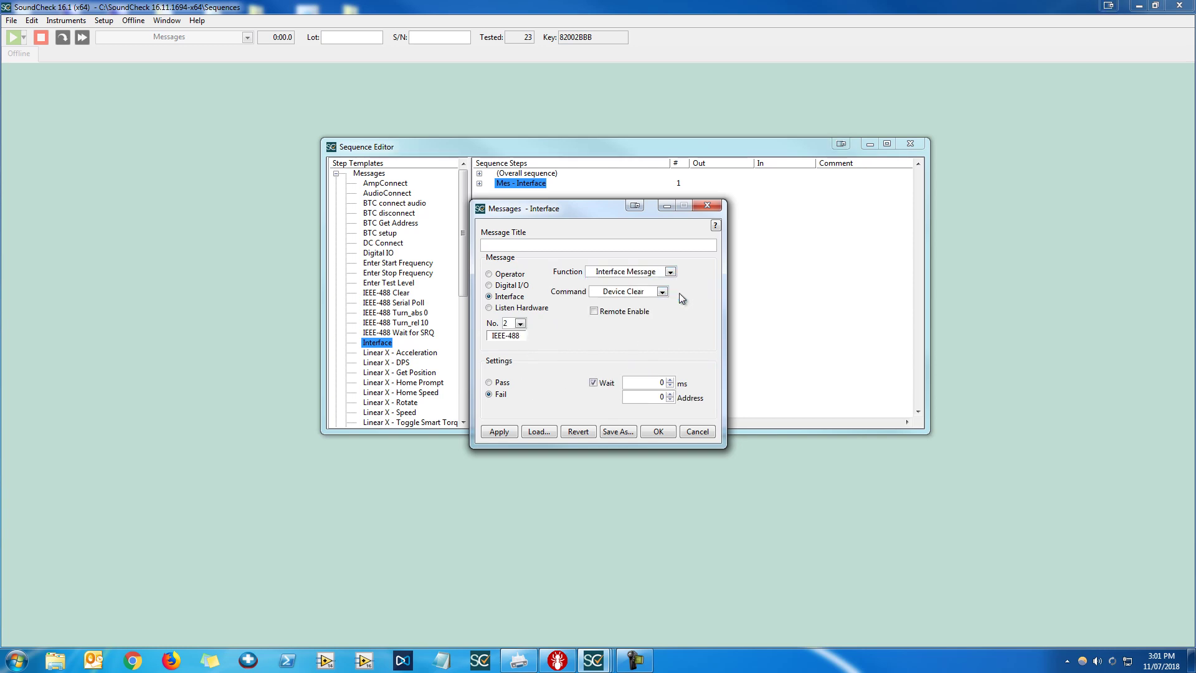
click(662, 293)
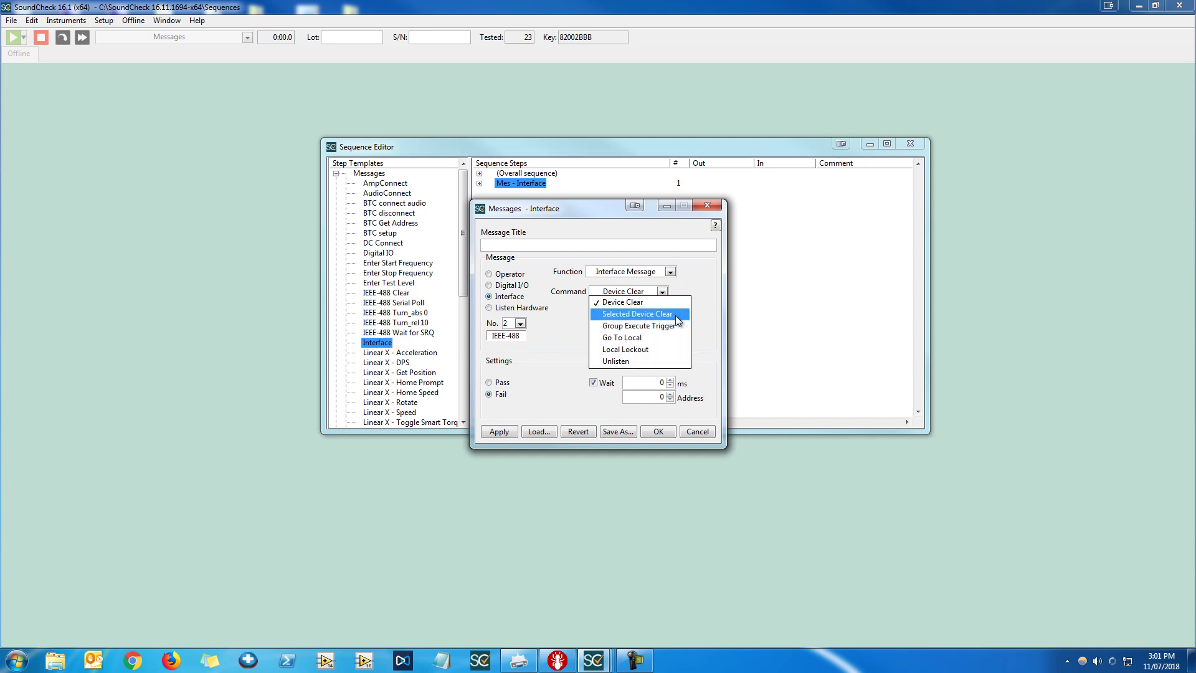
click(702, 333)
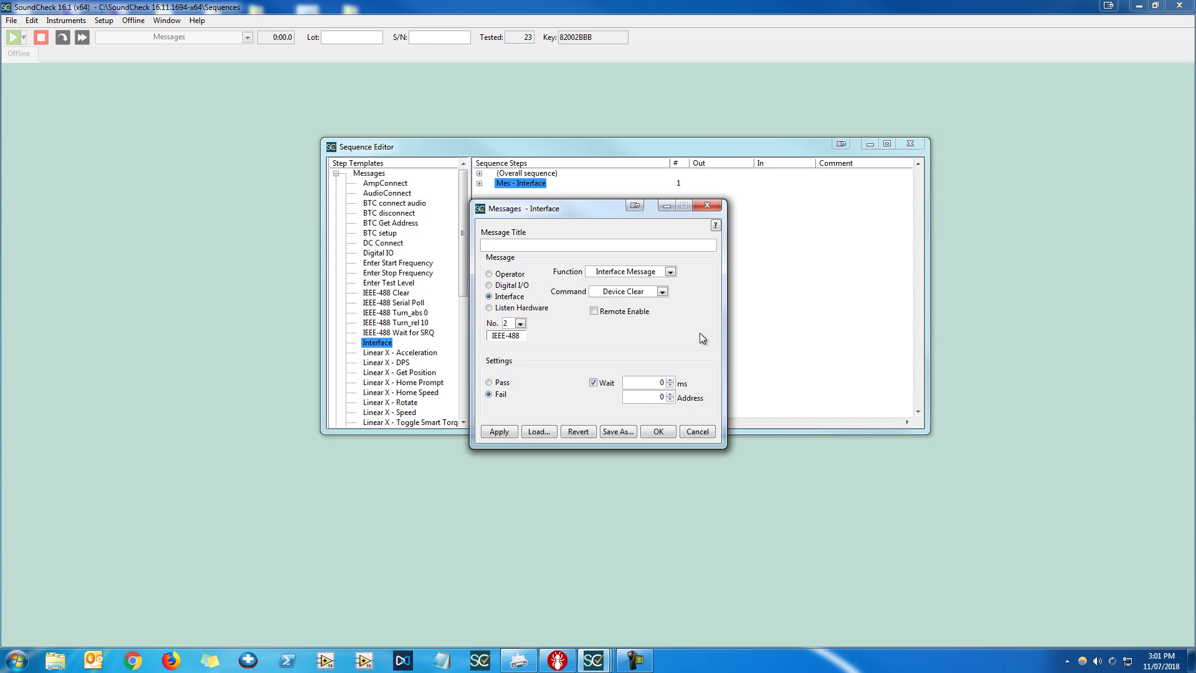
click(674, 272)
click(668, 305)
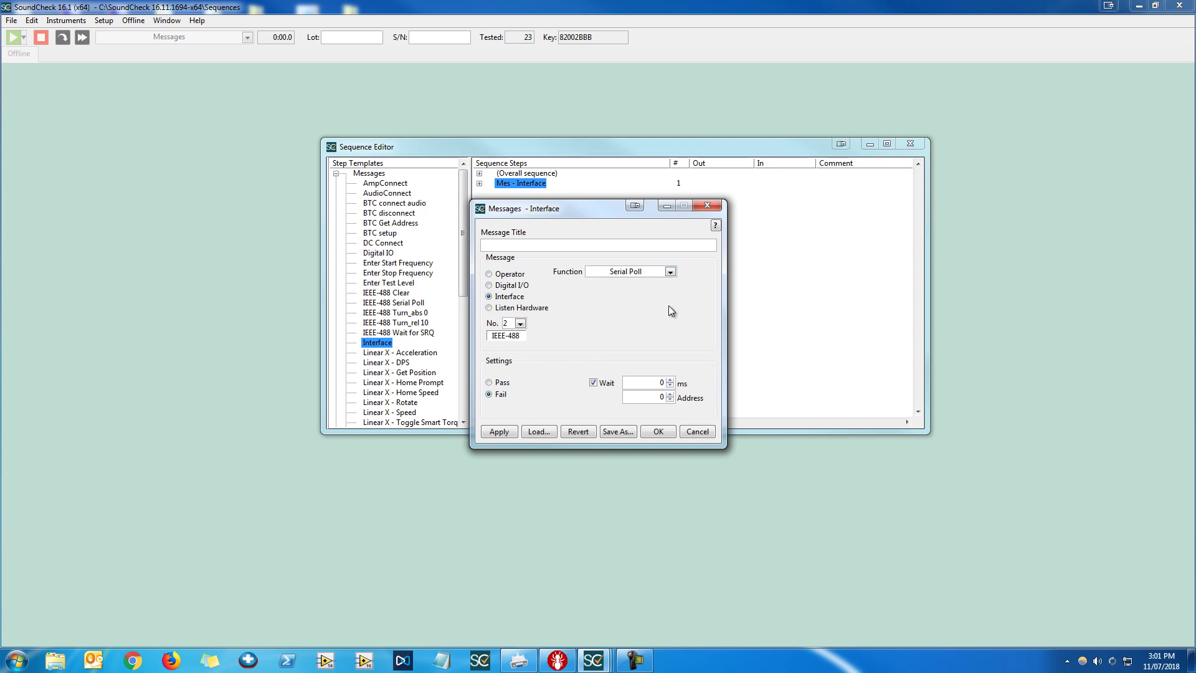
click(671, 272)
click(684, 318)
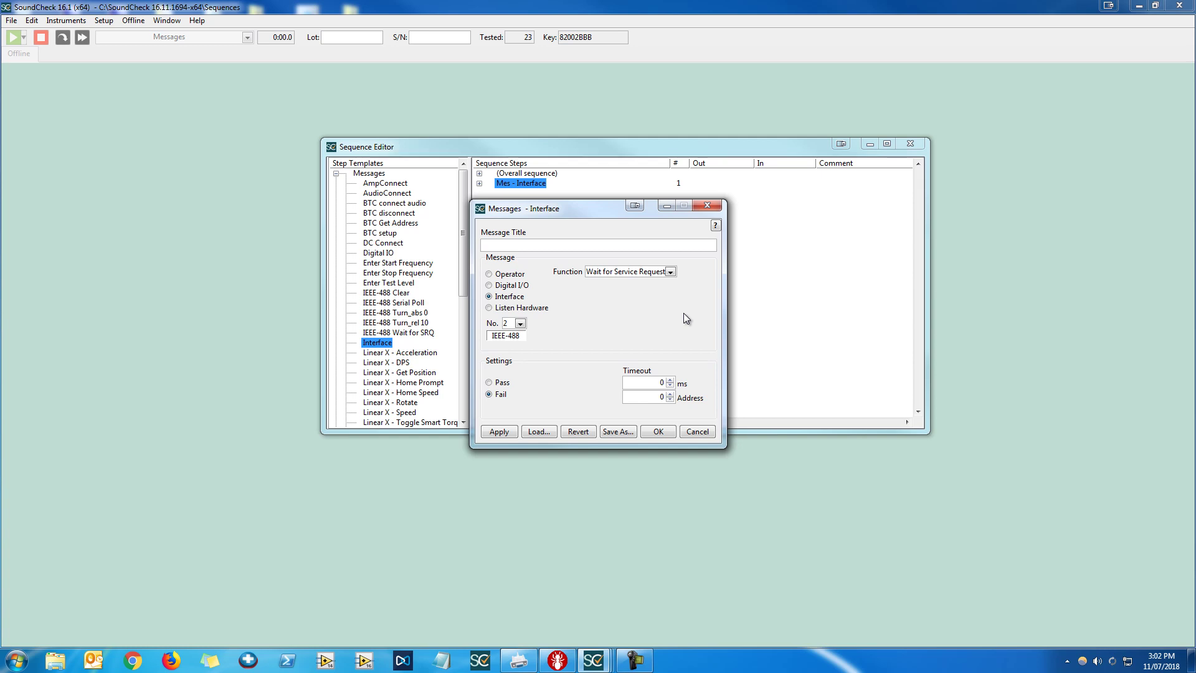
Step: Set the message to write SYSTEM:REMOTE<10> over interface 1 (RS-232) with the Write/Read Message function
click(522, 325)
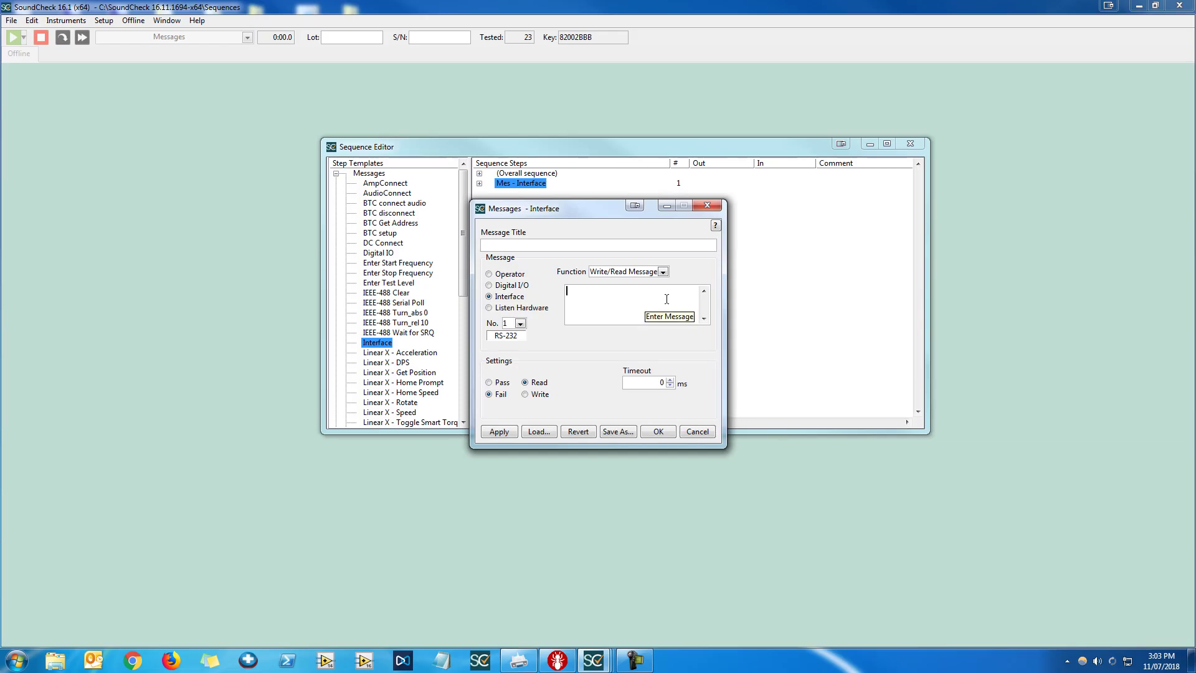
text(SYSTEM:REMOTE<10>)
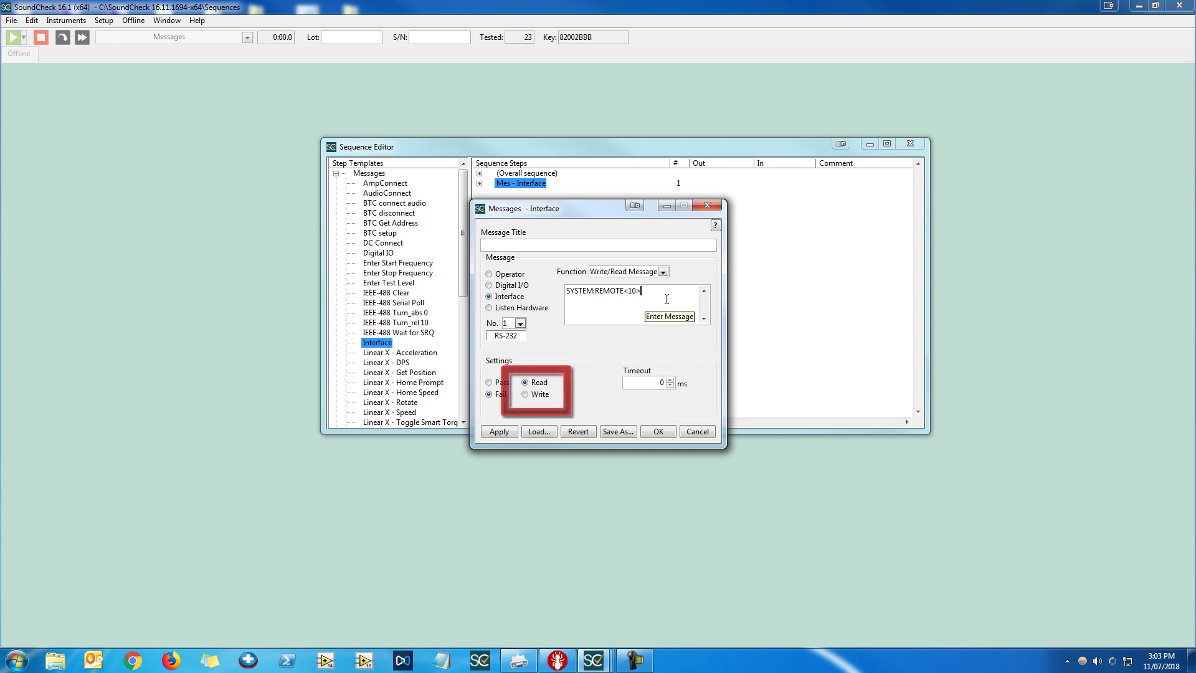
click(525, 394)
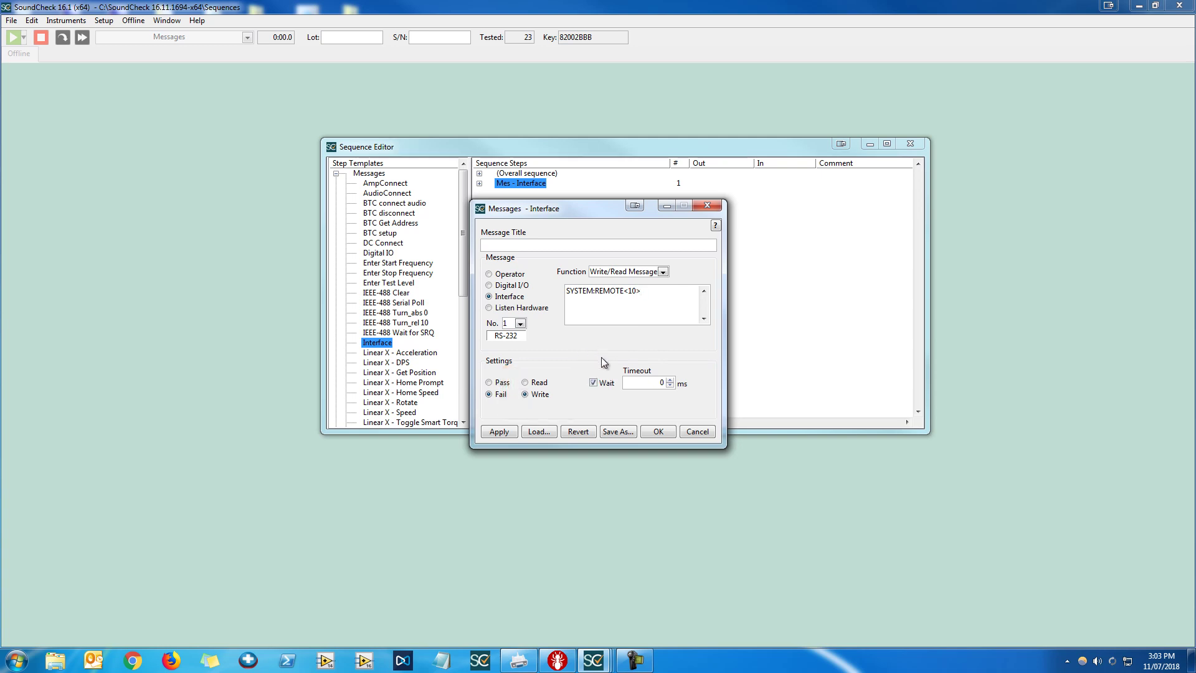
click(658, 431)
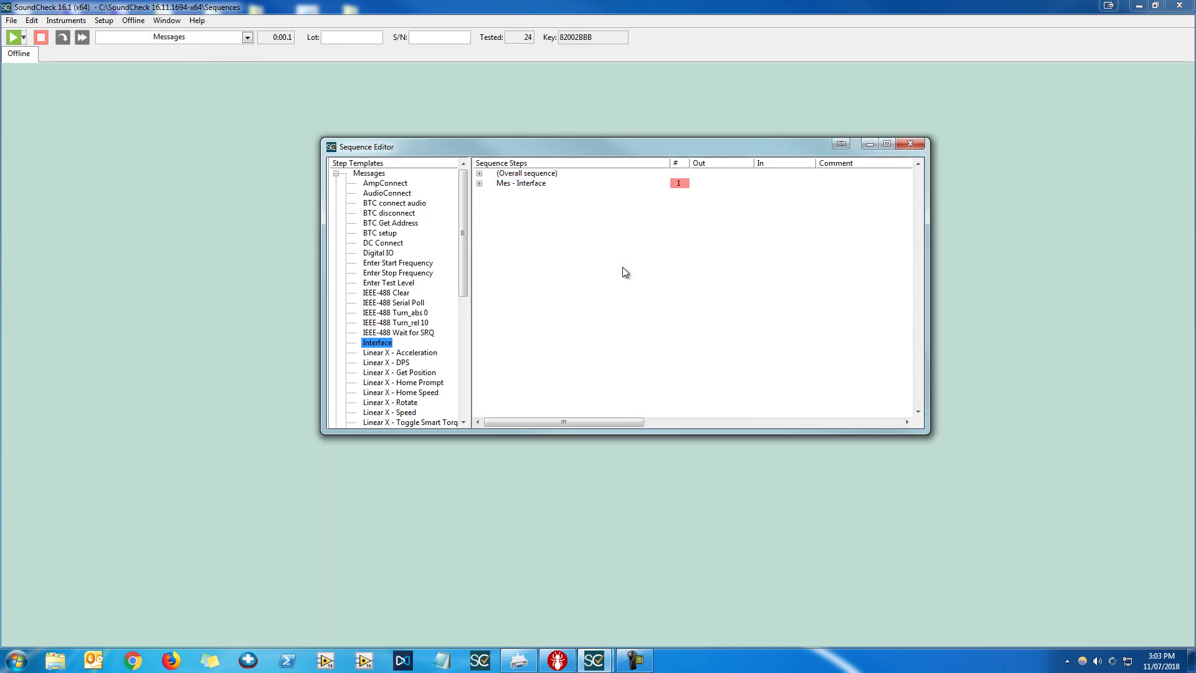
Step: Change the Interface message to Read, clear its message text, and set the timeout to 5000 ms
double_click(554, 185)
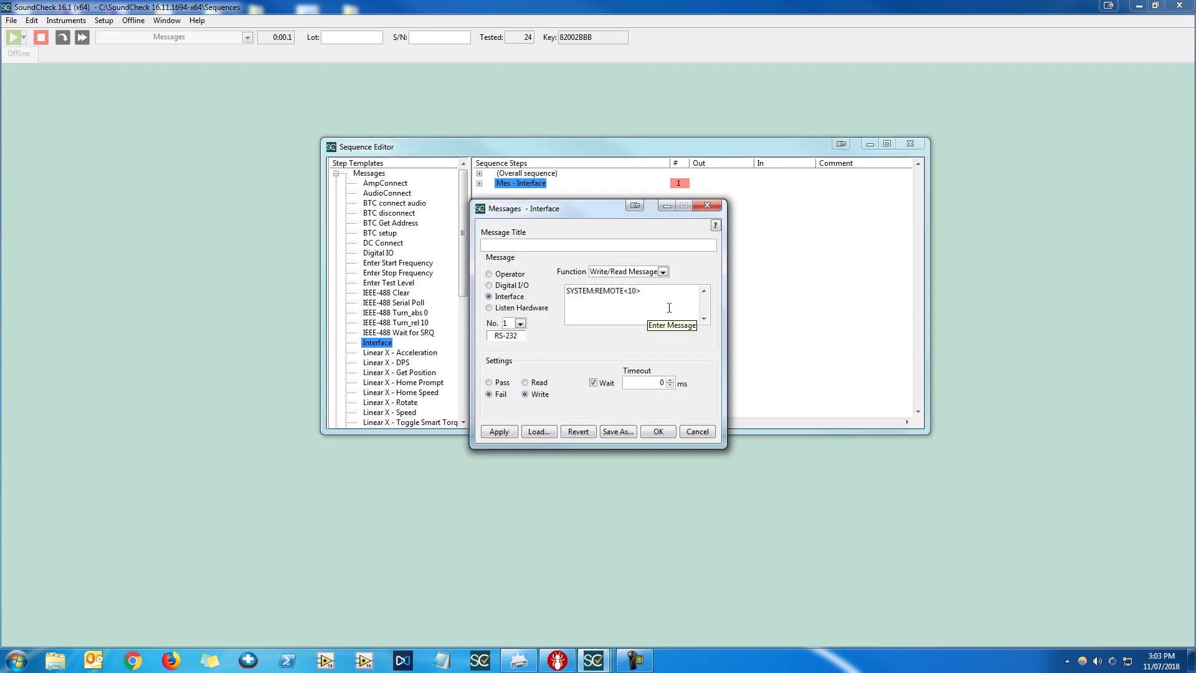
click(533, 382)
drag(658, 297, 564, 291)
key(BackSpace)
double_click(638, 380)
text(5000)
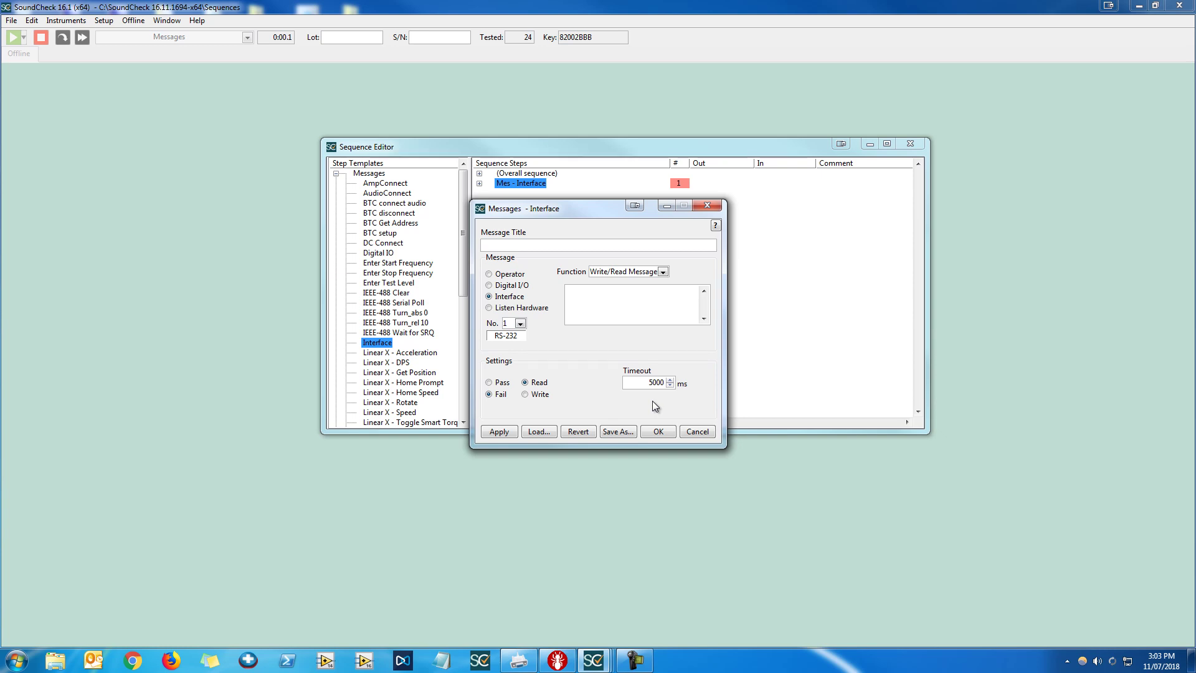
click(662, 432)
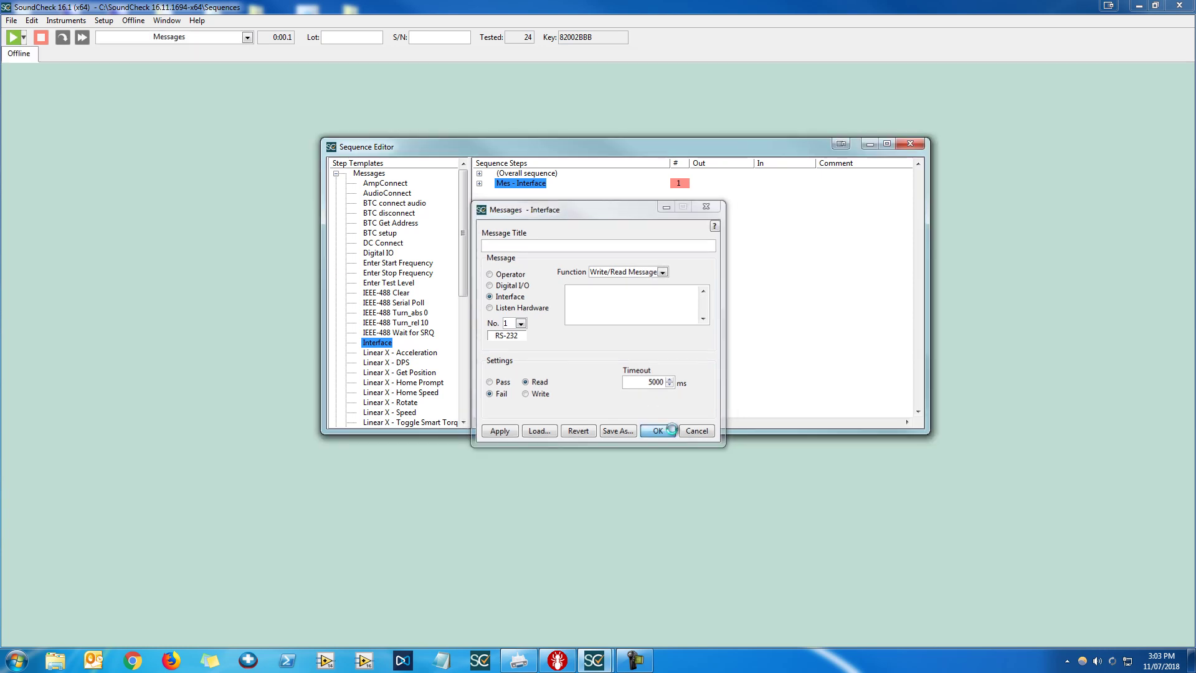
Step: Configure the Interface step to display for 5 seconds when run, and dismiss the received serial message window
right_click(553, 186)
click(630, 193)
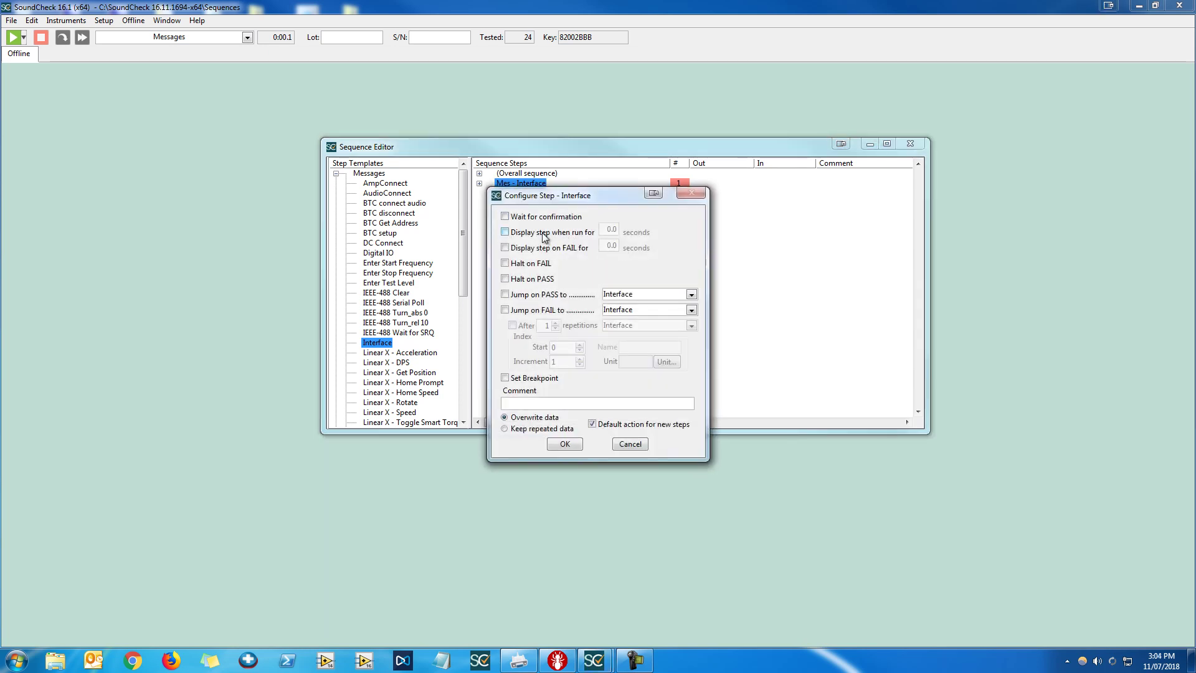
click(544, 232)
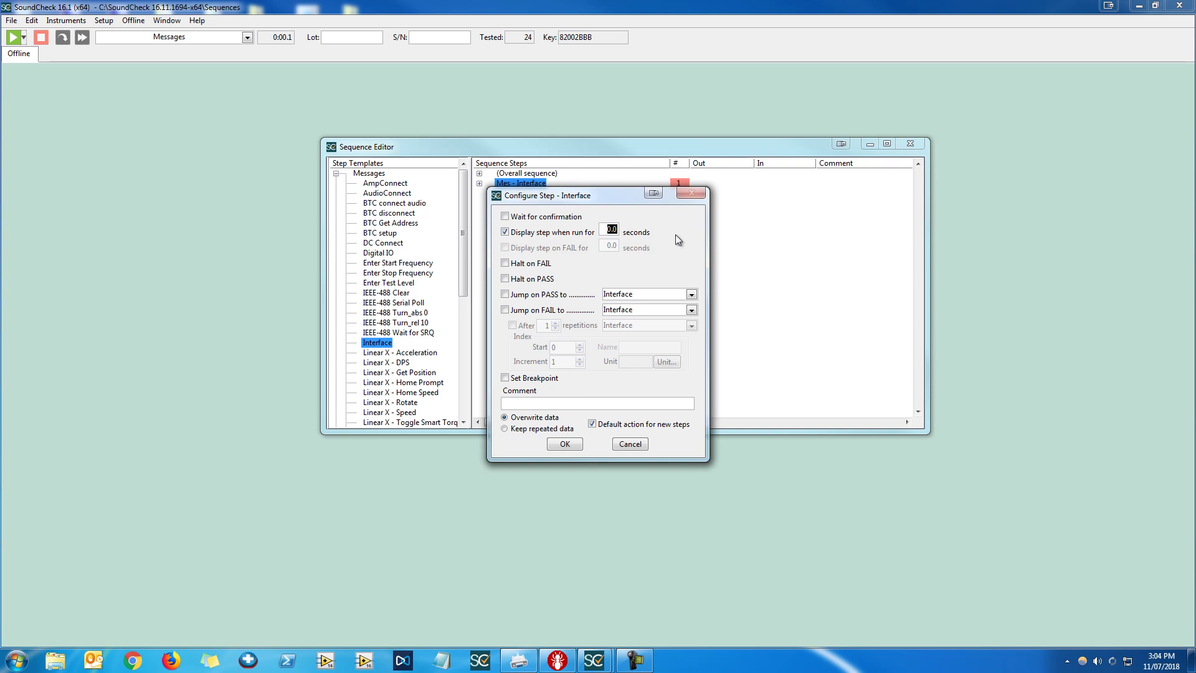
text(5)
click(564, 443)
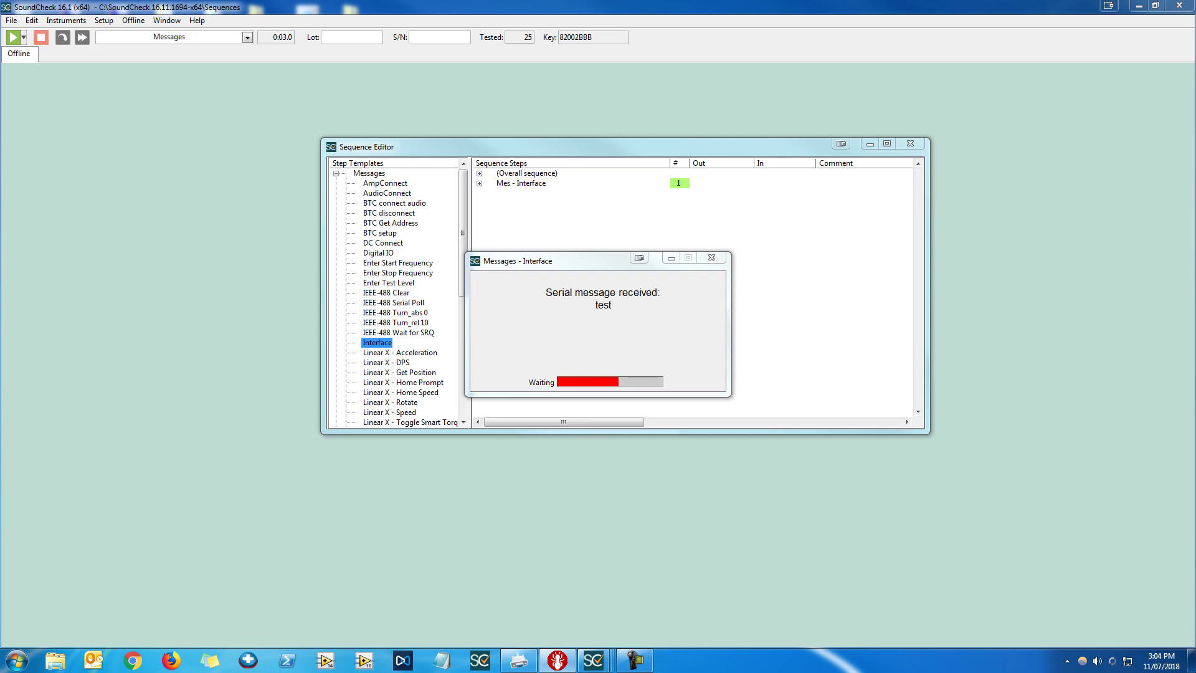
click(713, 263)
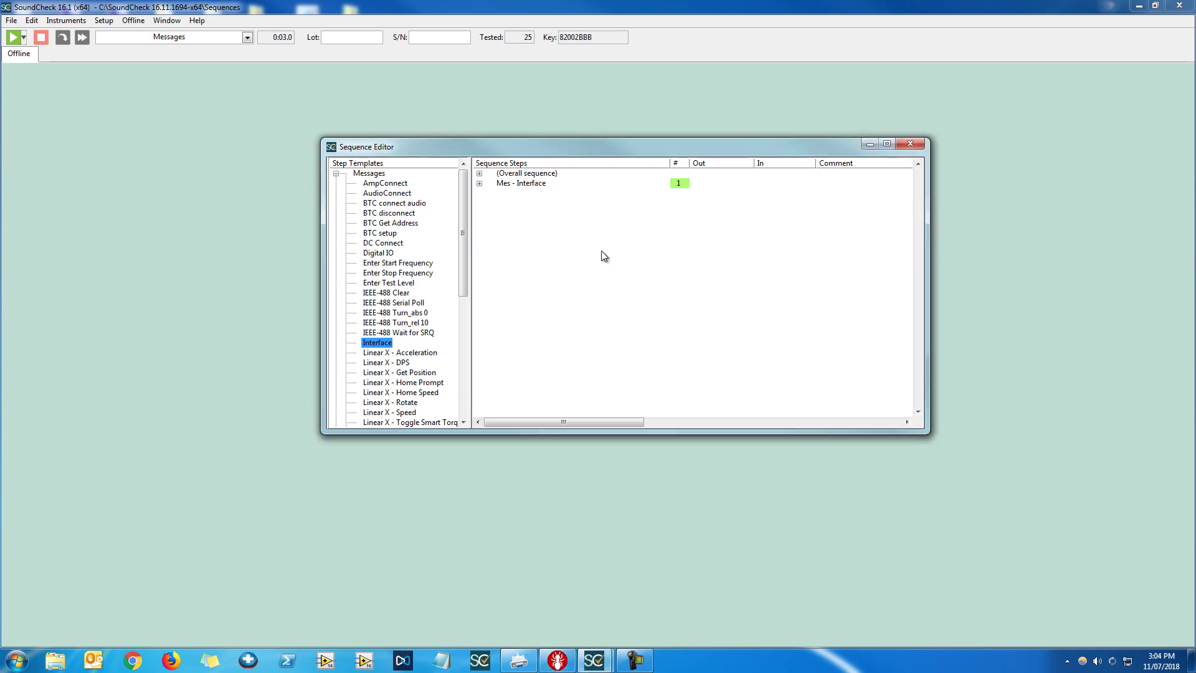
Step: Add the IEEE-488 Turn_rel 10 message template as the second sequence step and open it for editing
click(427, 294)
scroll(428, 293, down, 1)
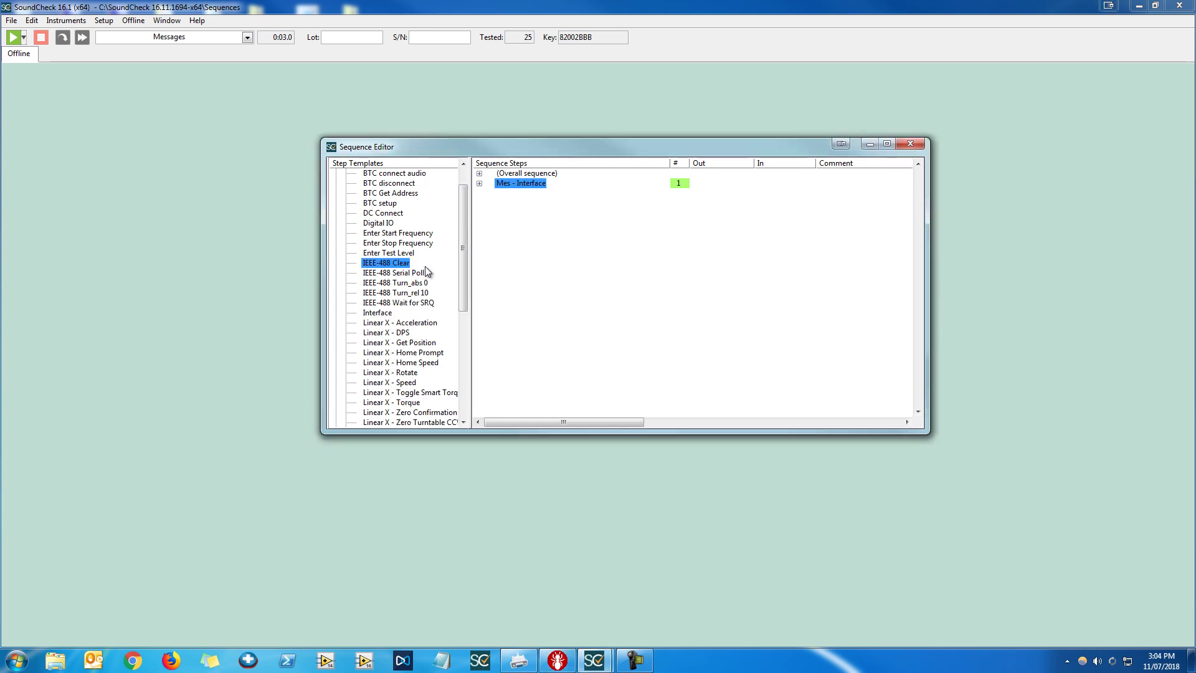
scroll(426, 268, down, 1)
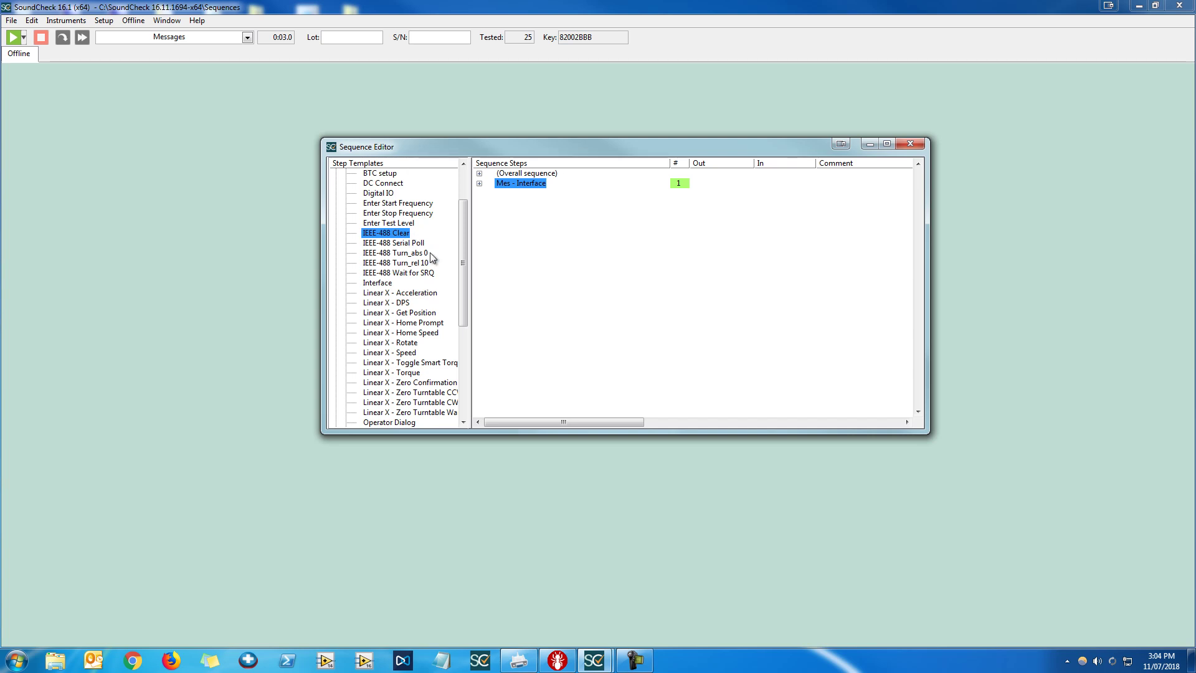
drag(429, 263, 552, 209)
double_click(566, 195)
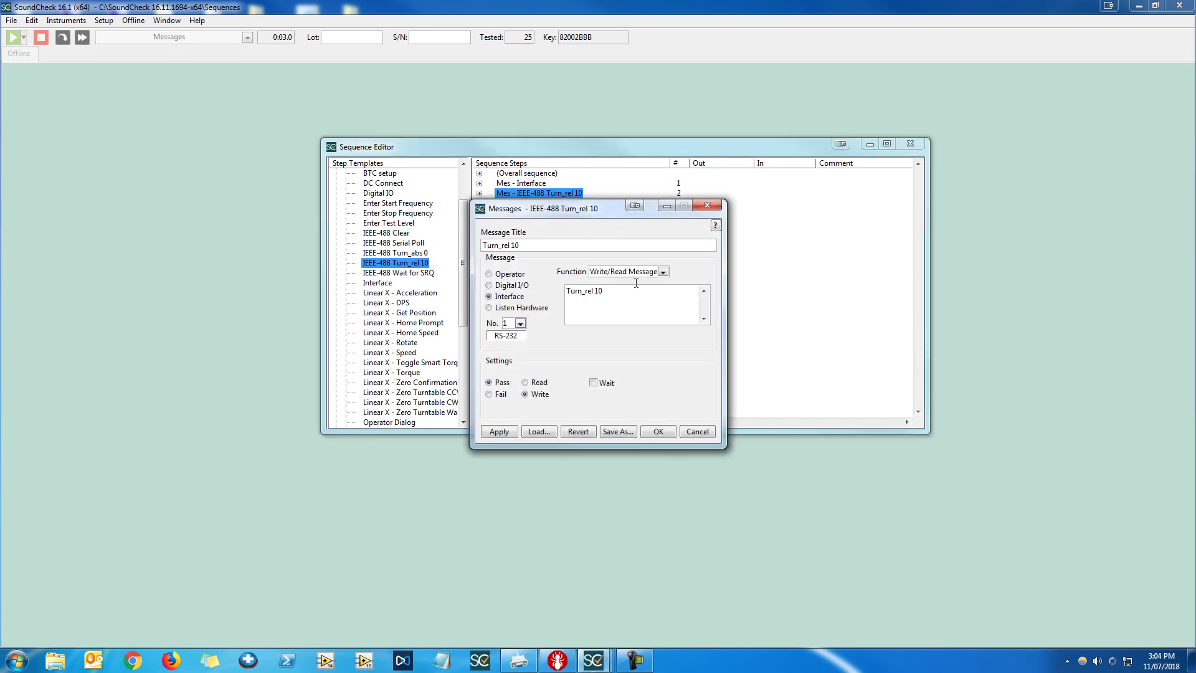
Step: Switch the Turn_rel 10 message to interface 2 (IEEE-488), examine its message termination options, and close the message editor
click(520, 323)
click(526, 346)
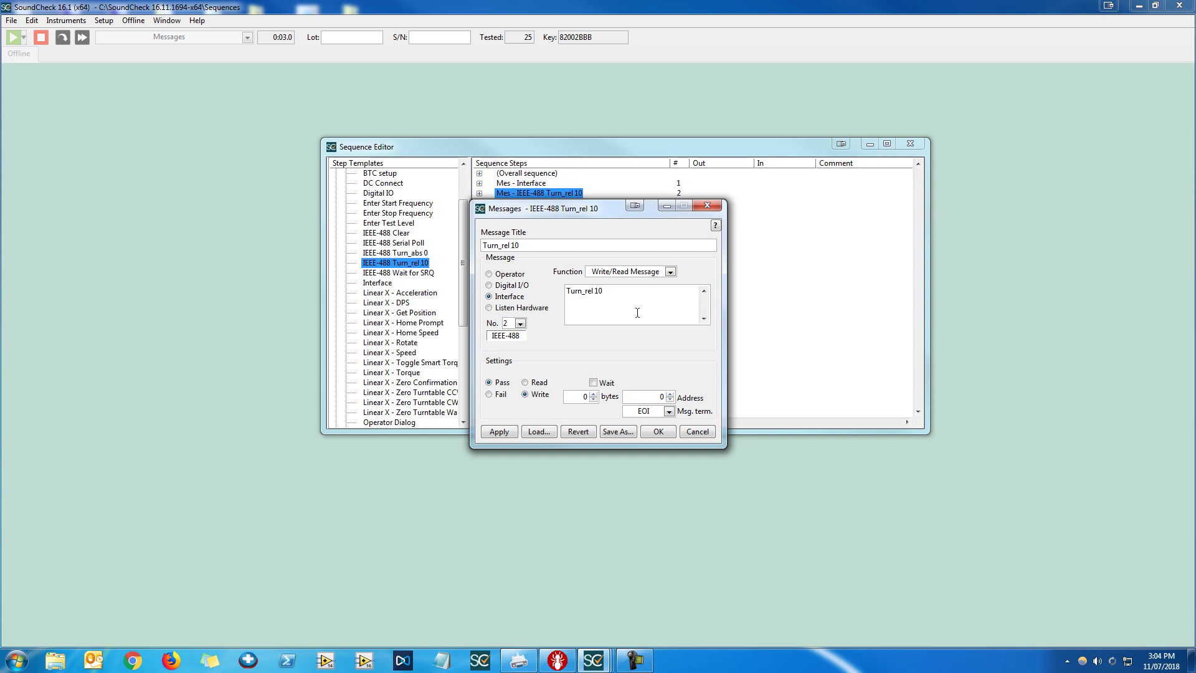
click(670, 412)
click(718, 208)
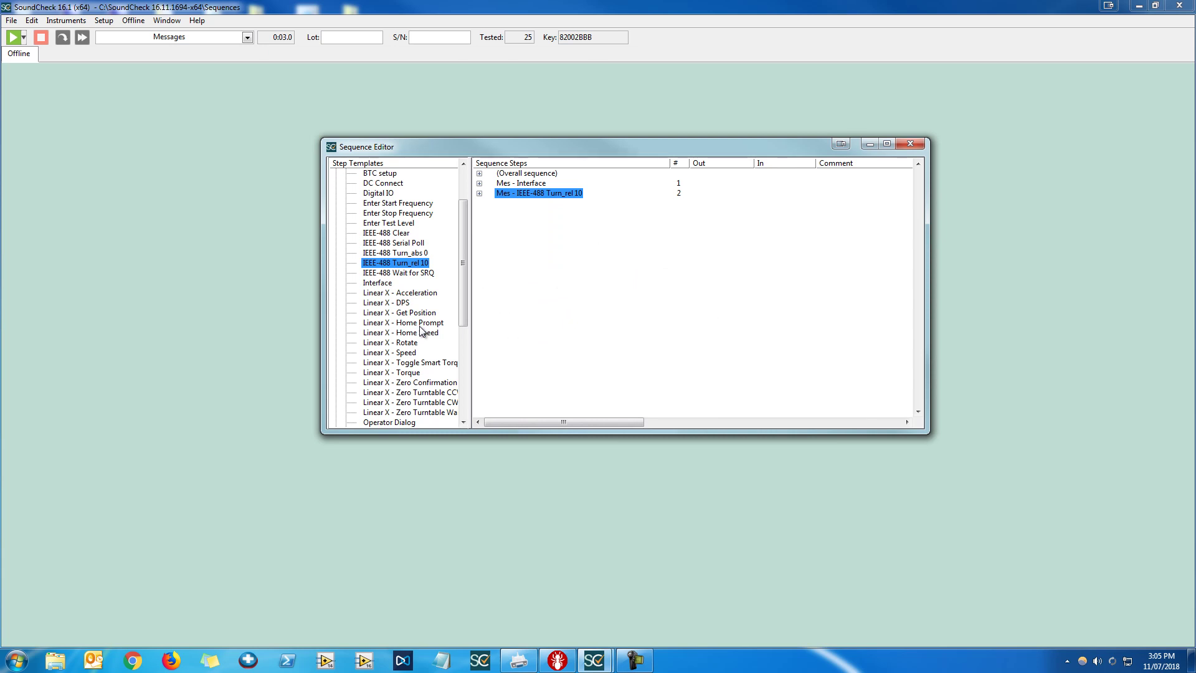
Step: Add the Linear X - Rotate template as the third sequence step, examine its message settings, and close the message editor
drag(411, 345, 558, 253)
double_click(559, 203)
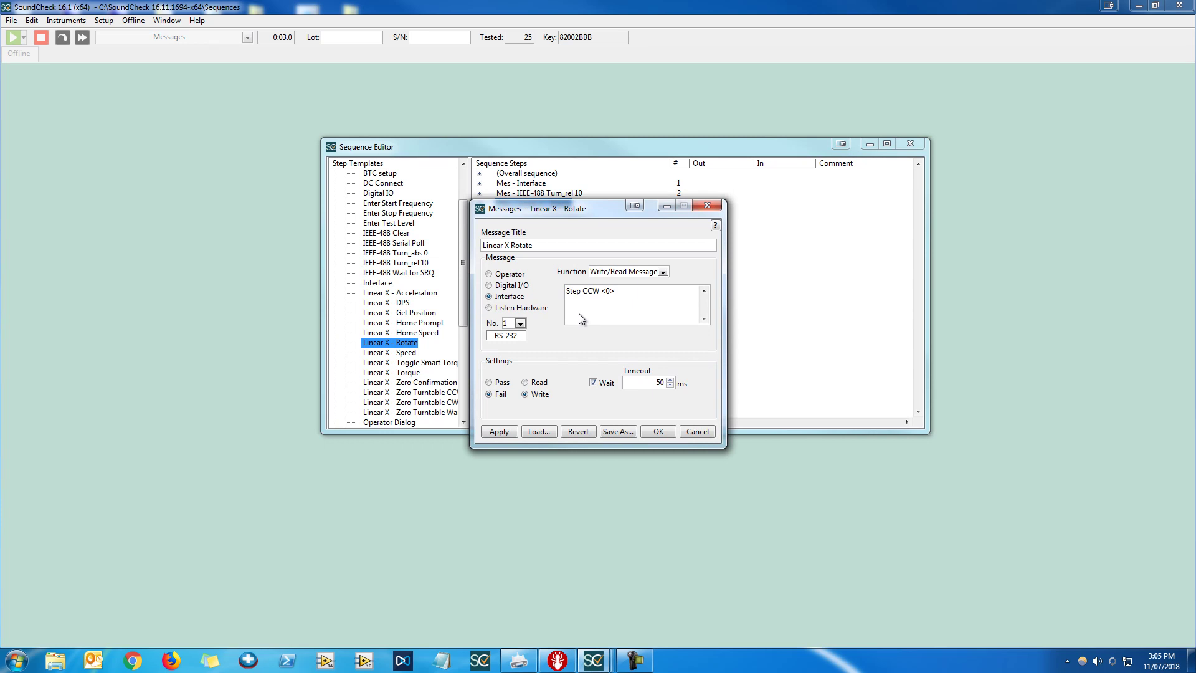
click(710, 206)
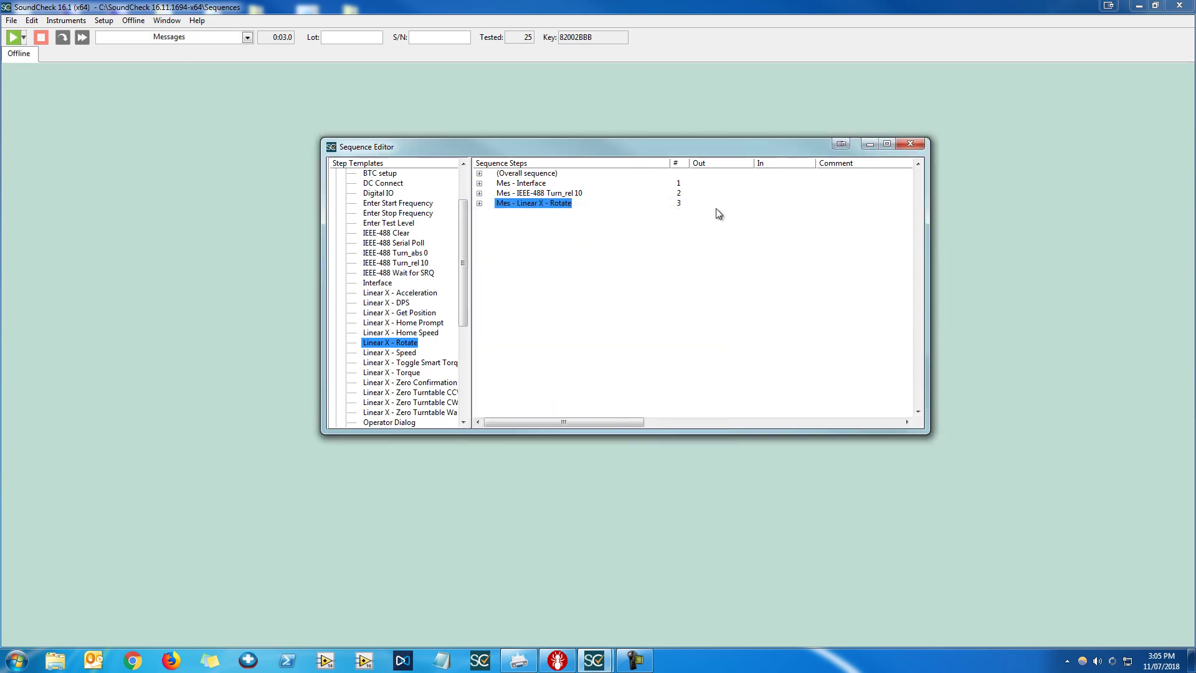
Step: Remove the IEEE-488 Turn_rel 10 and Linear X - Rotate steps from the sequence
shift+click(536, 193)
right_click(536, 190)
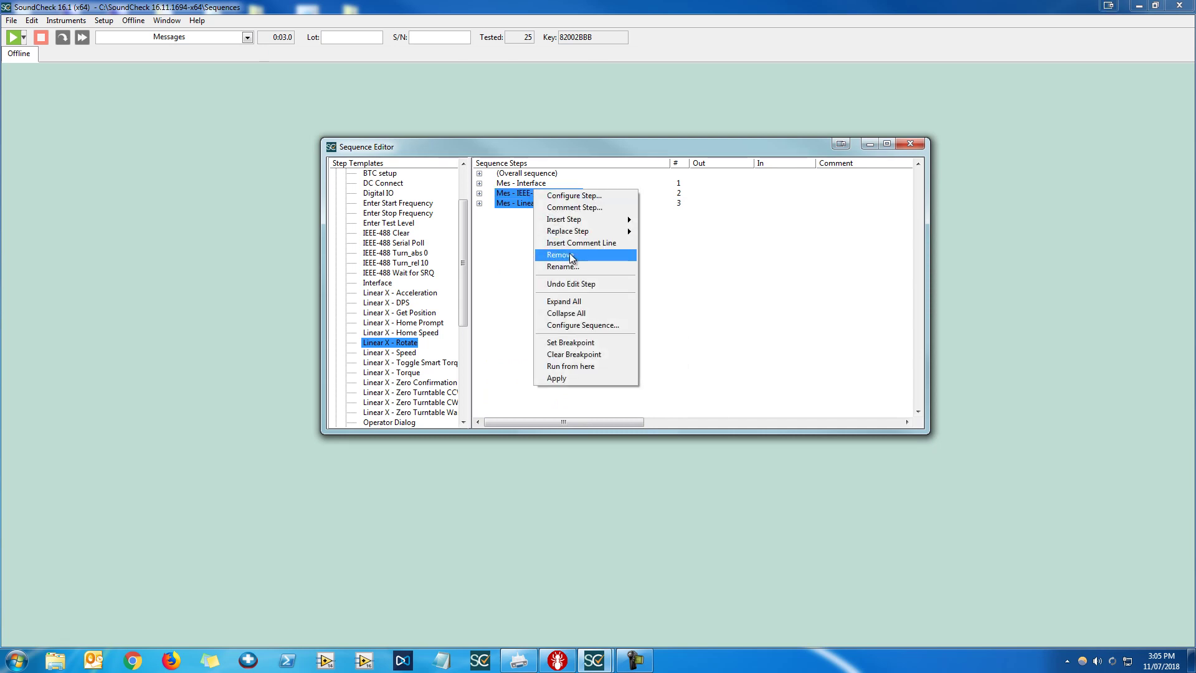
click(570, 255)
Step: Open the Interface step's message, switch it to Digital I/O, and set it to Pass
double_click(529, 184)
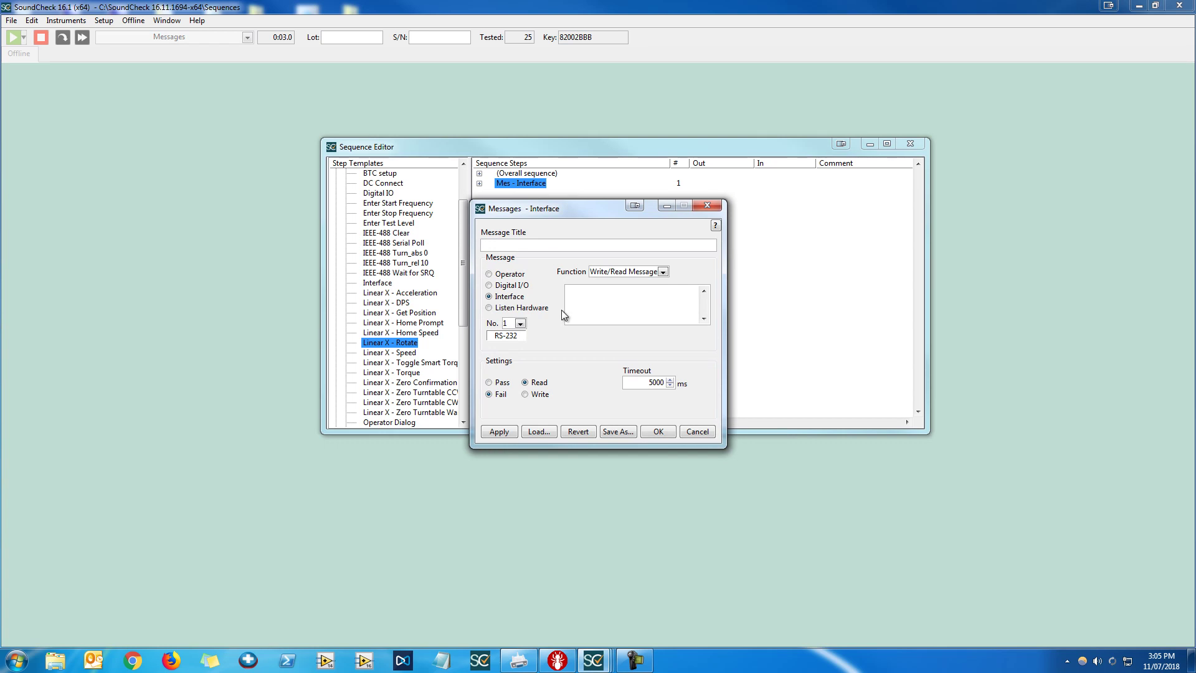
click(493, 286)
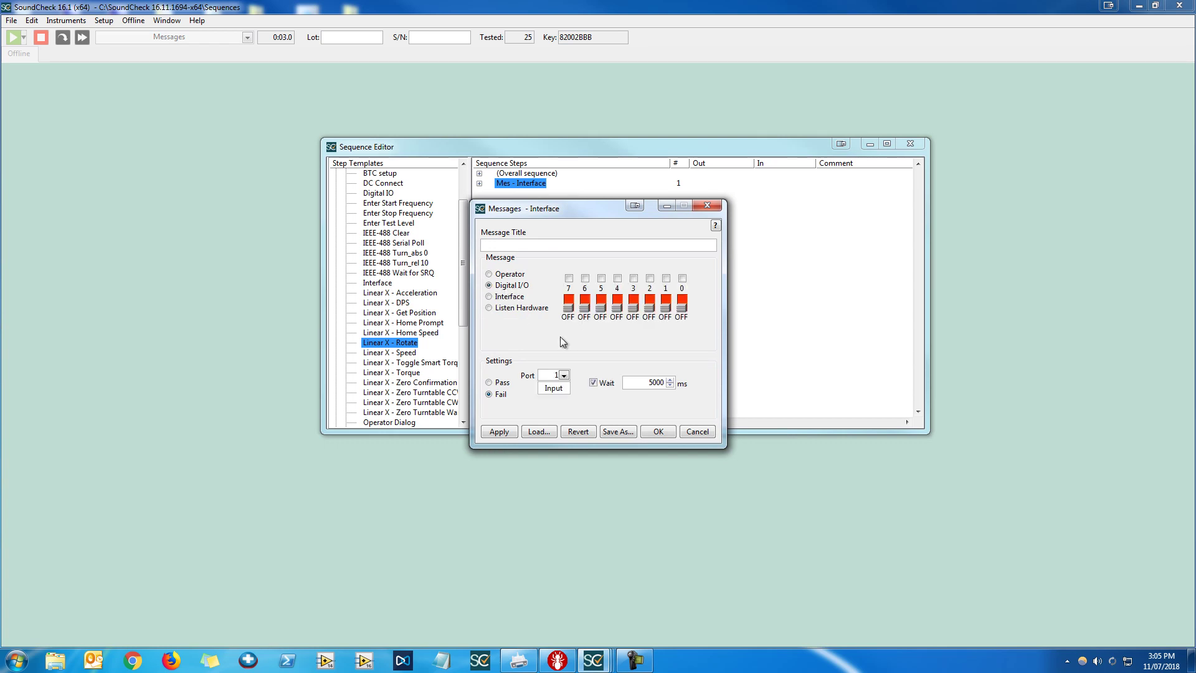
click(490, 383)
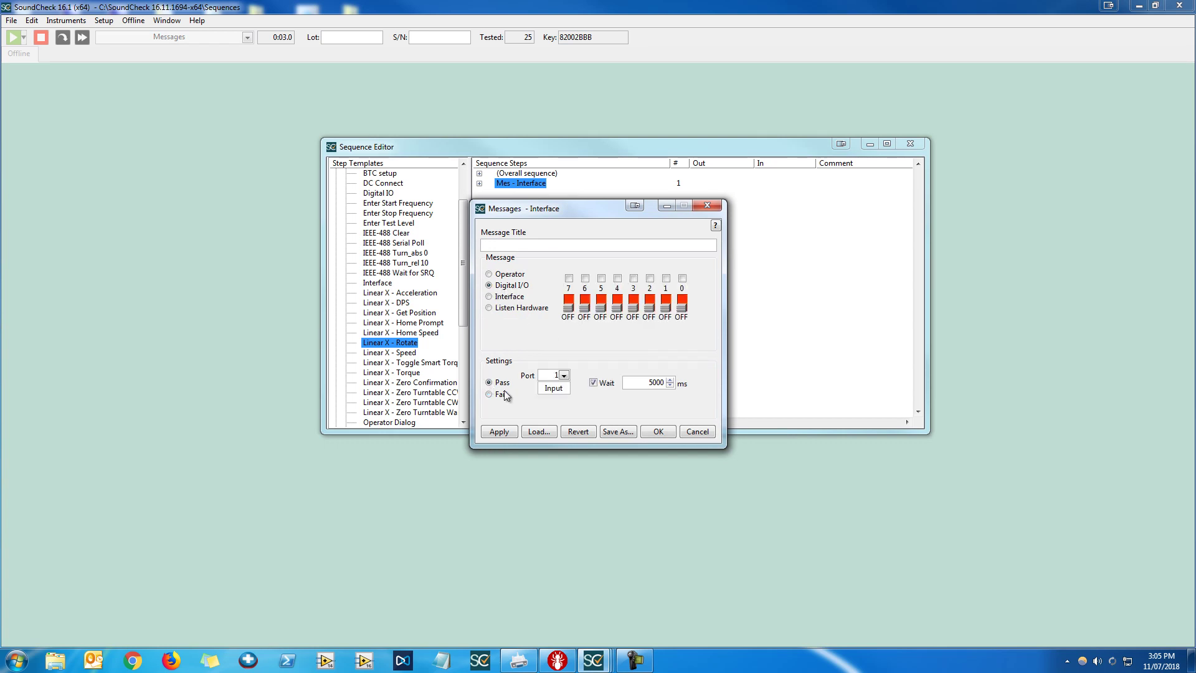
Step: Examine the input or output direction of digital ports 2 and 3, and return the message to port 1
click(563, 376)
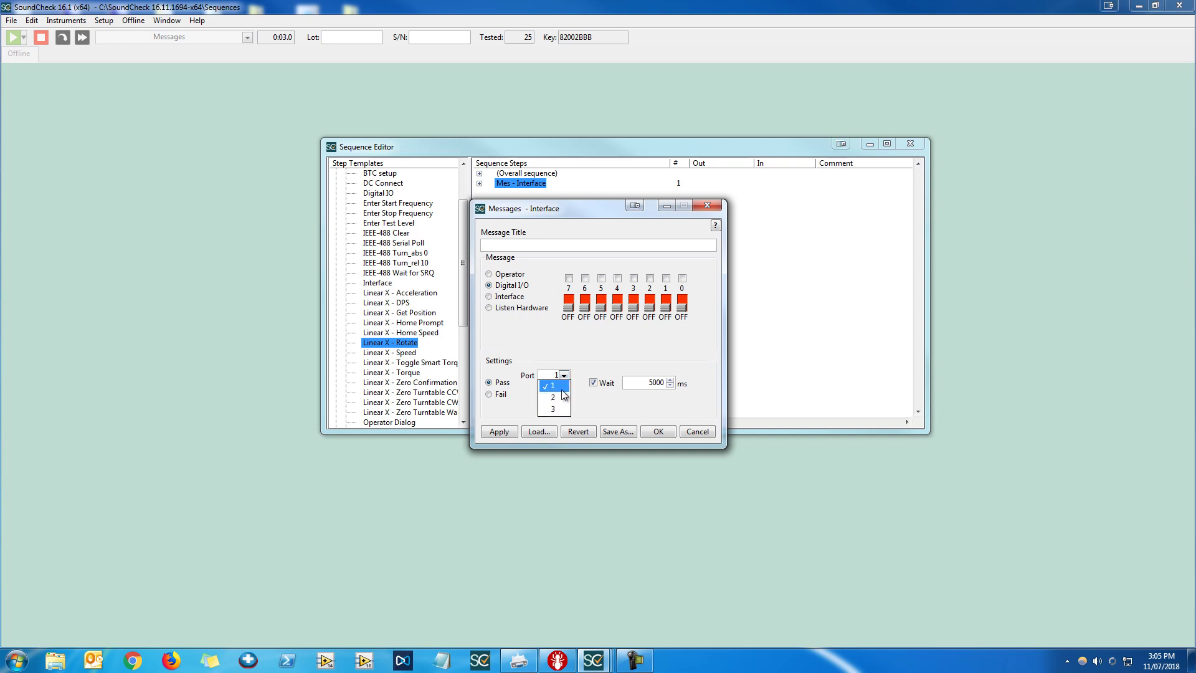
click(563, 397)
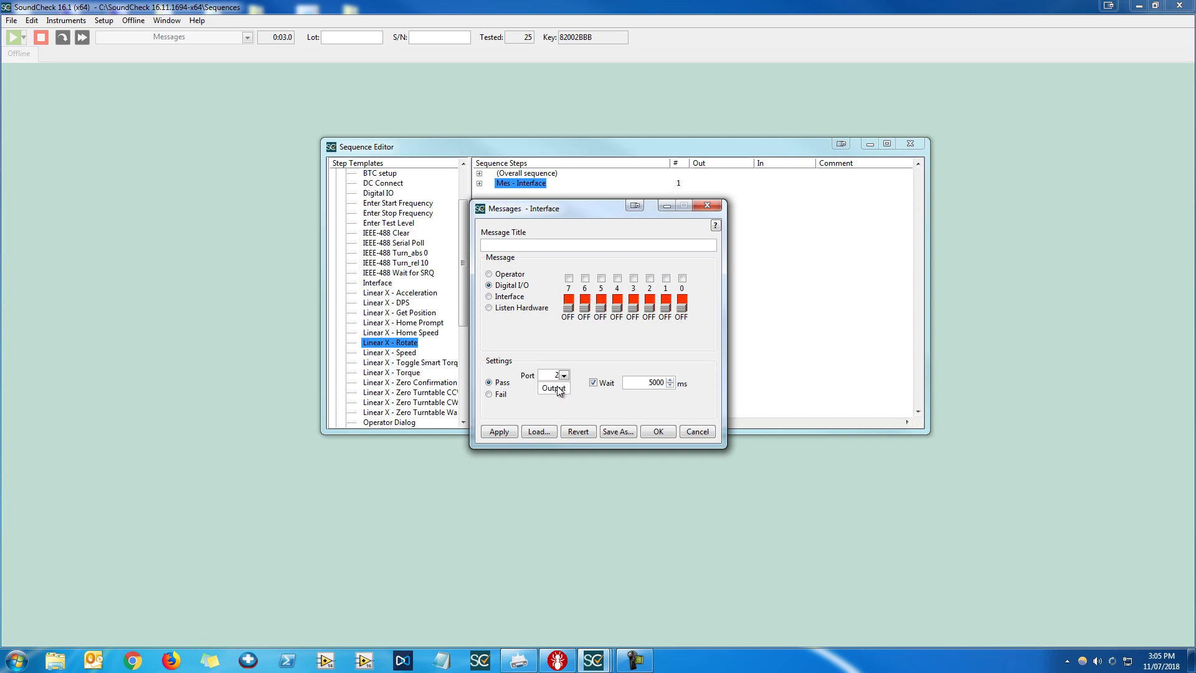
click(563, 375)
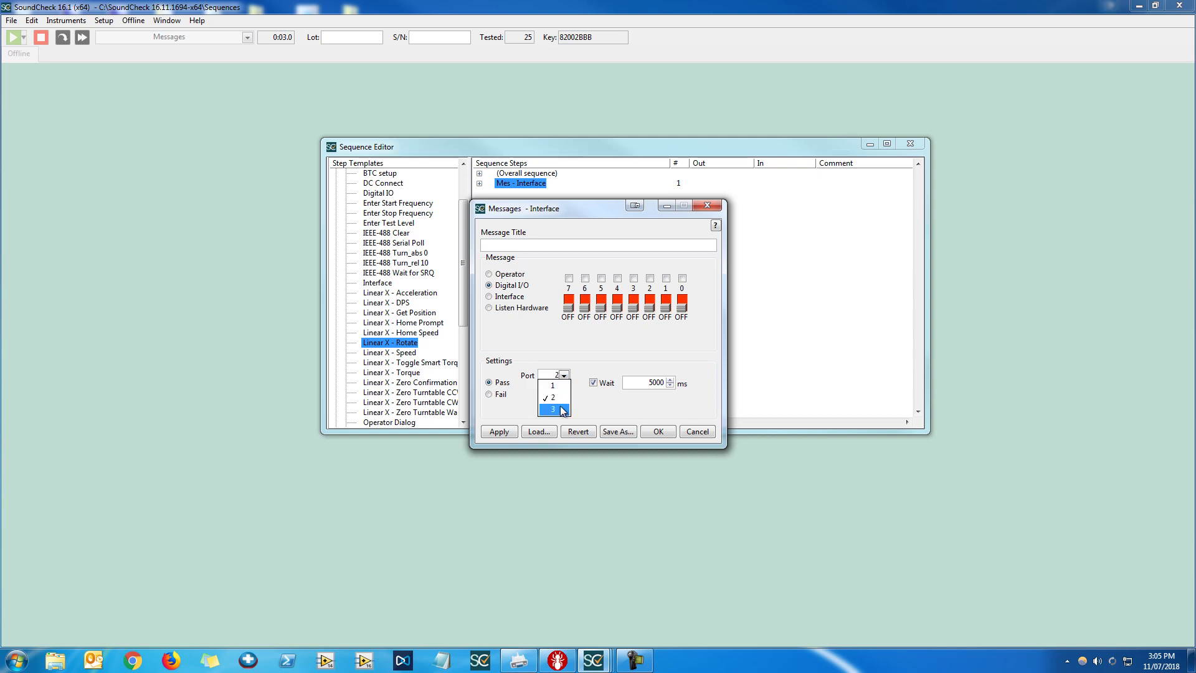
click(559, 408)
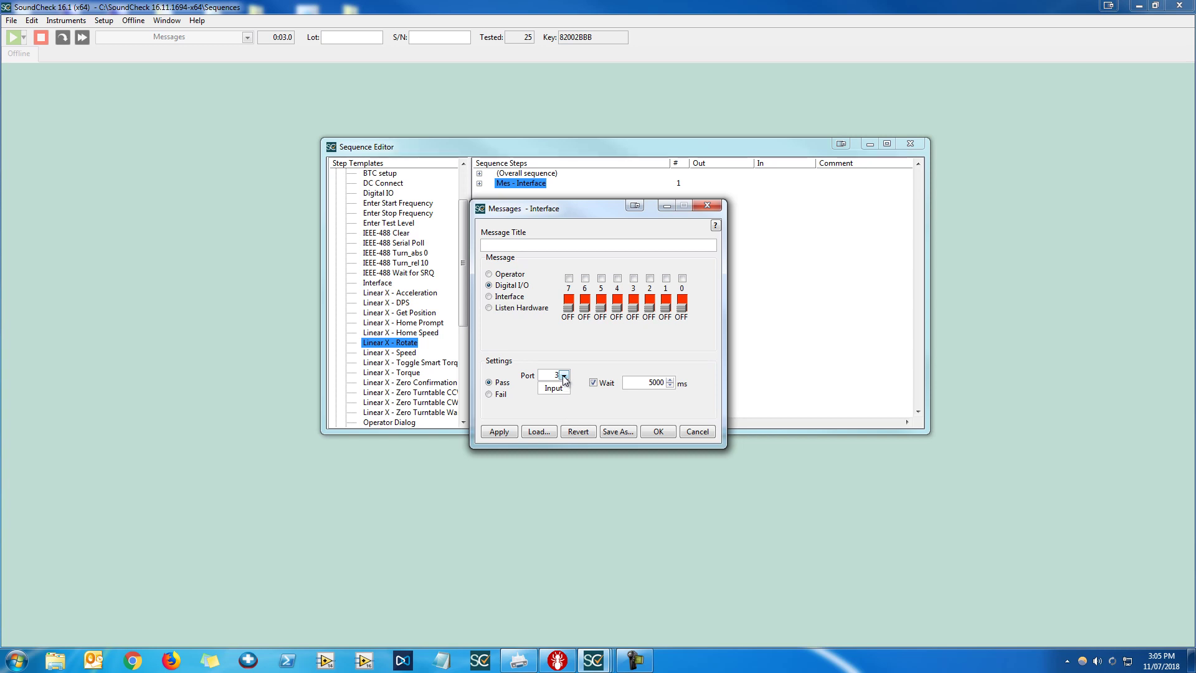
click(564, 376)
click(558, 391)
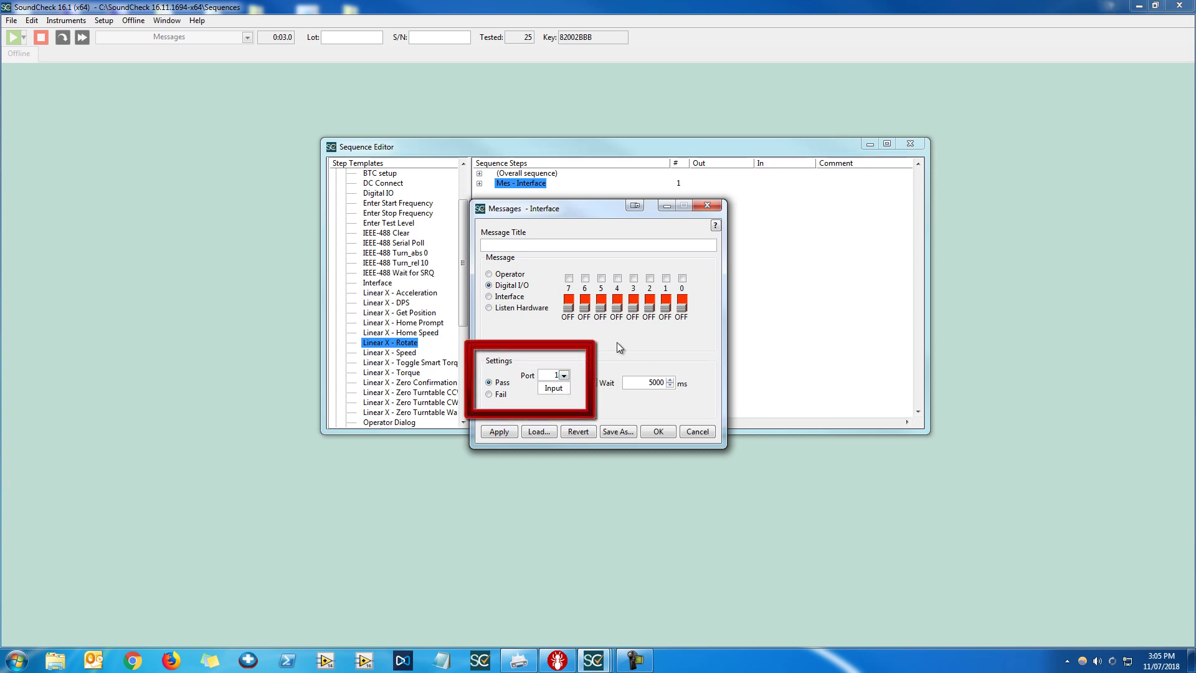
Step: Enable digital lines 0, 1 and 2, switch all three ON, and accept the message settings
click(681, 279)
click(666, 278)
click(650, 278)
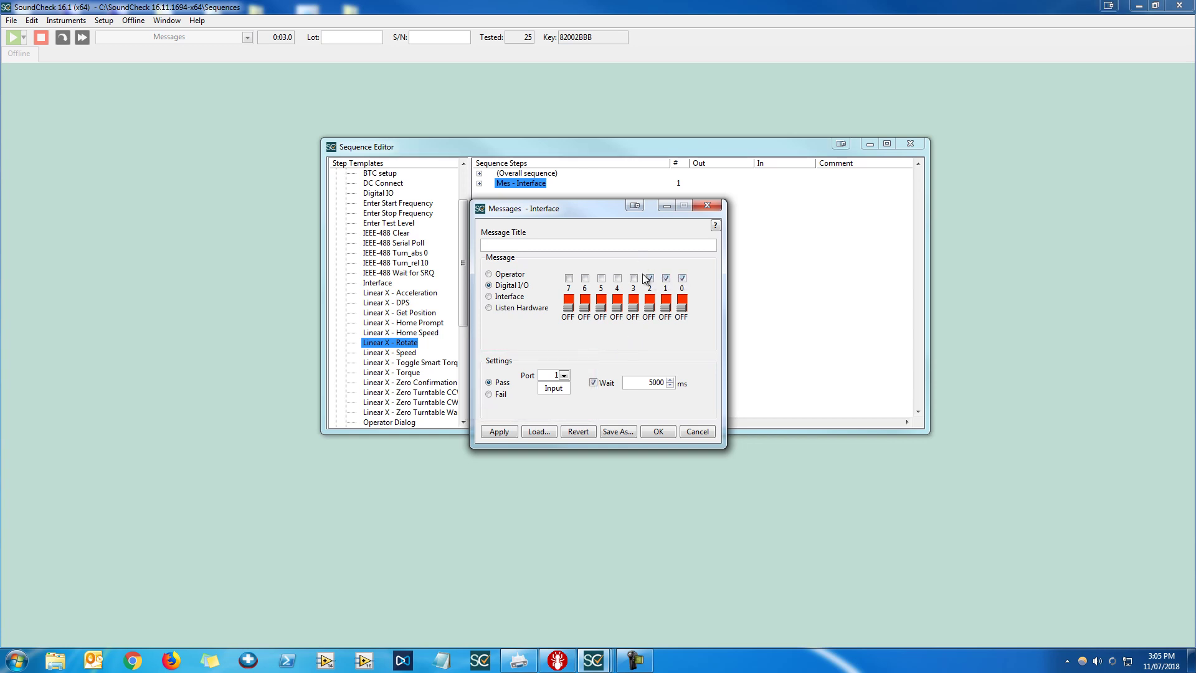
click(633, 309)
click(633, 308)
click(649, 308)
click(665, 307)
click(680, 305)
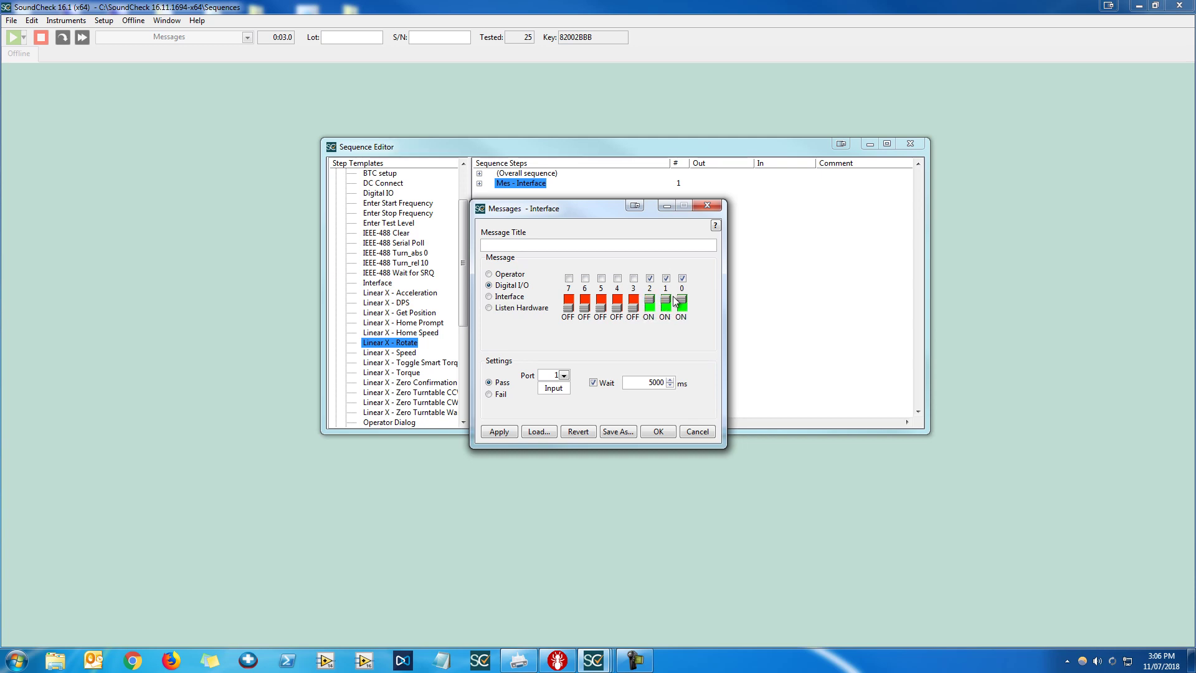
click(664, 431)
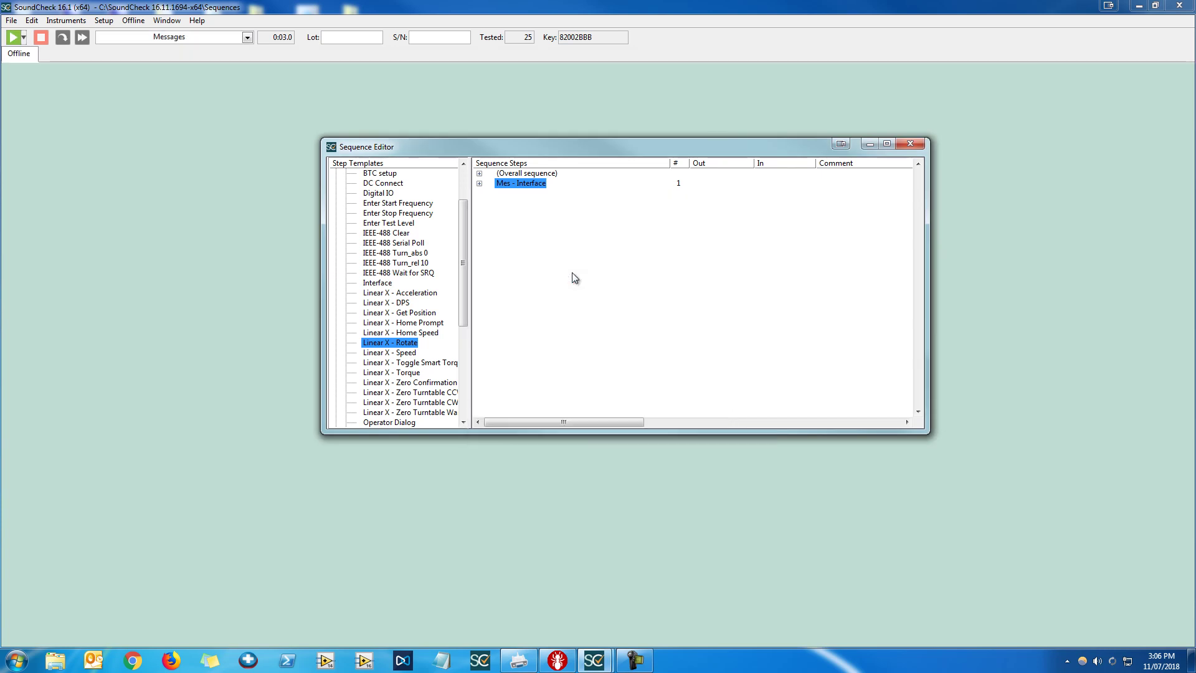
Step: Turn off the Interface step's display when run option and run the sequence
right_click(545, 186)
click(547, 194)
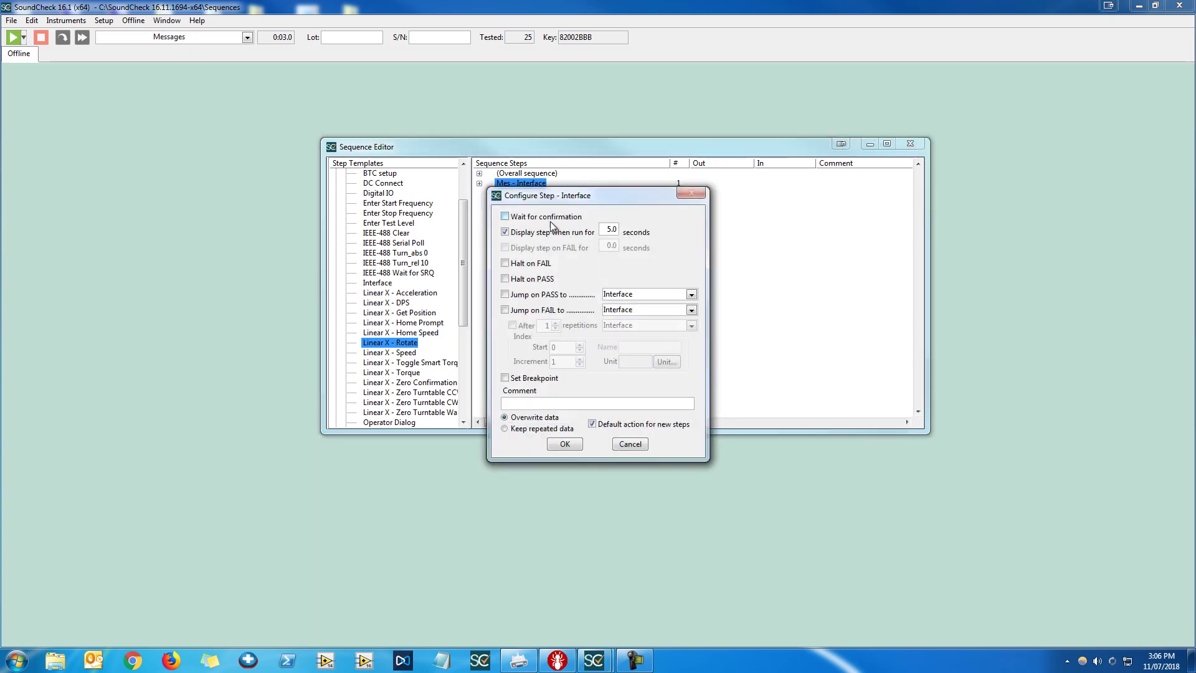
click(551, 231)
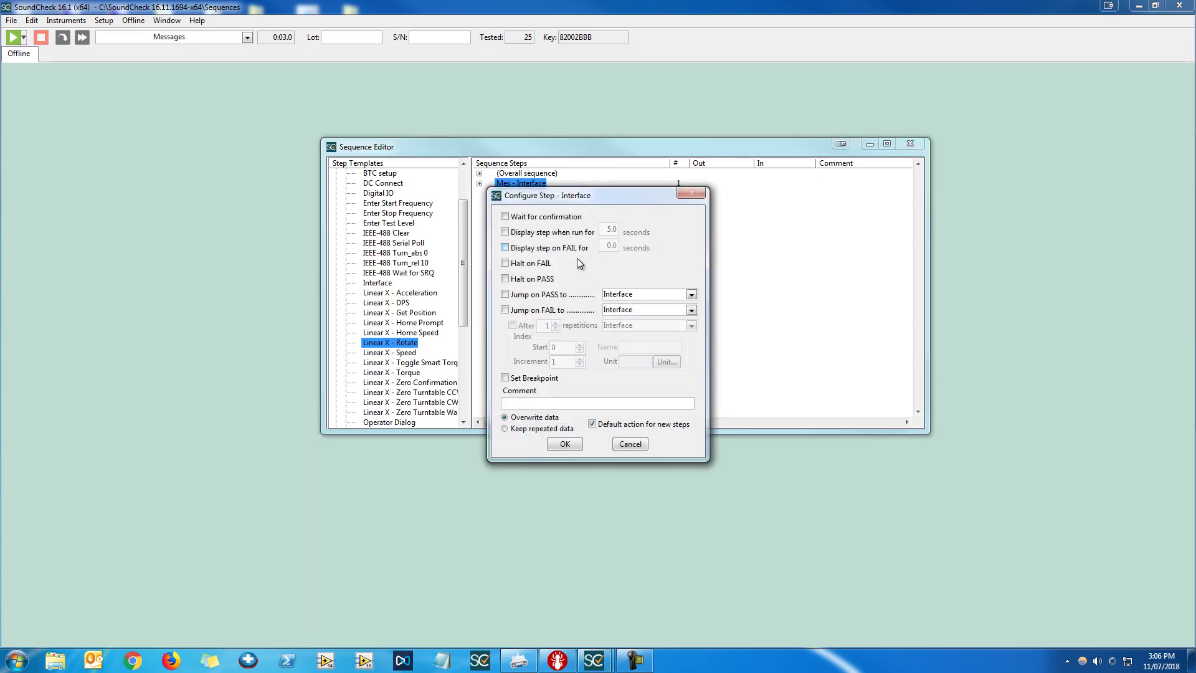
click(564, 443)
key(F5)
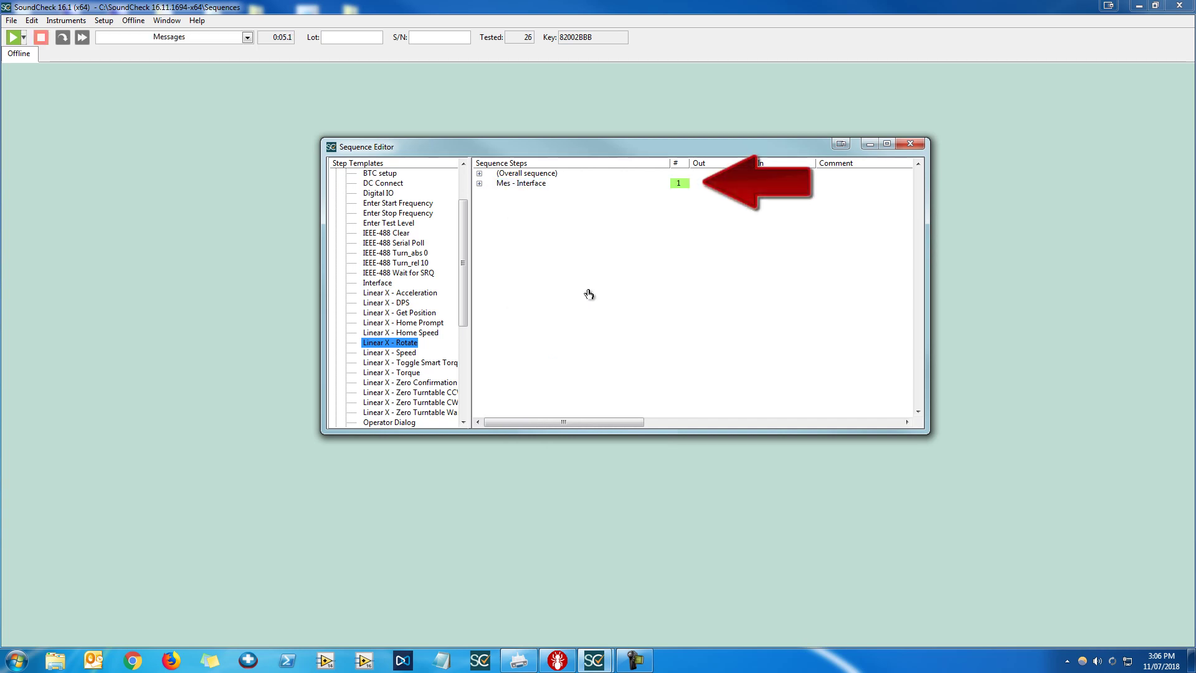
Step: Switch digital line 0 to OFF in the Interface message and accept the change
double_click(537, 185)
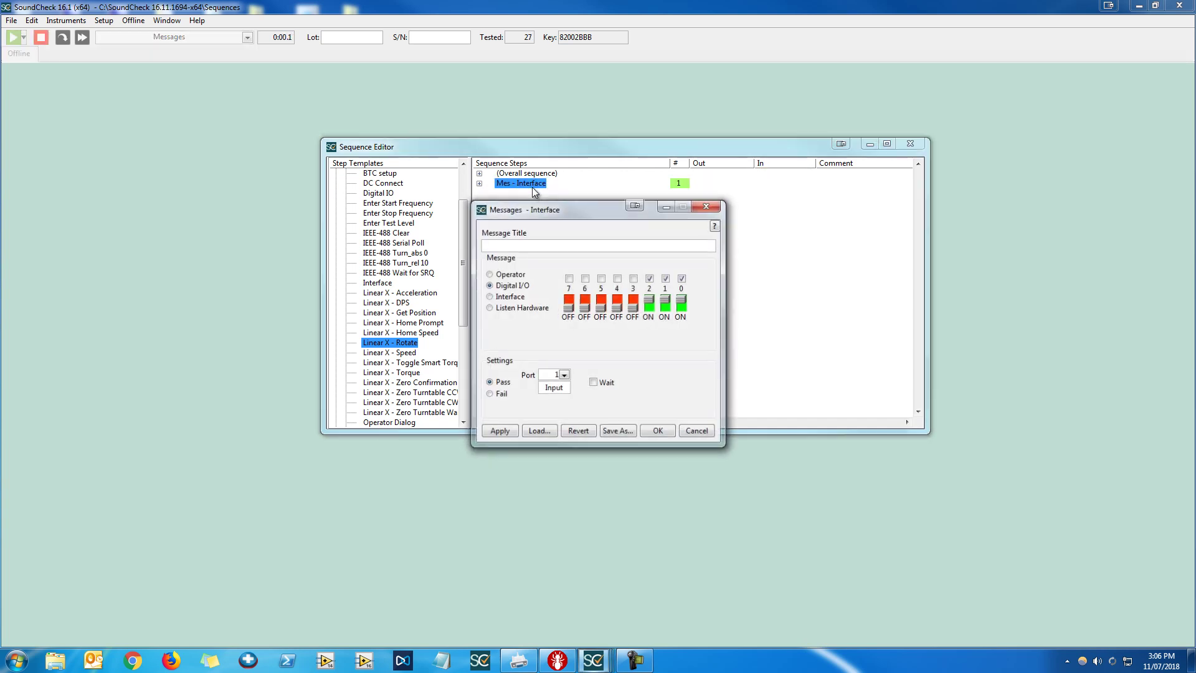
click(681, 303)
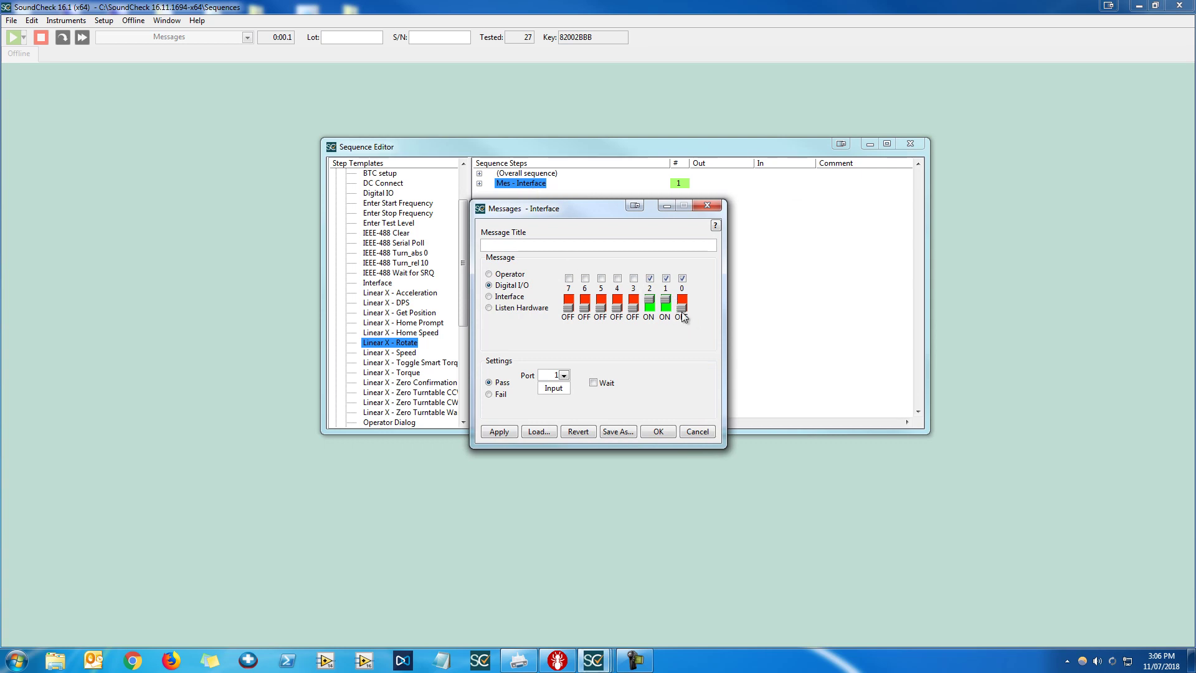
click(658, 431)
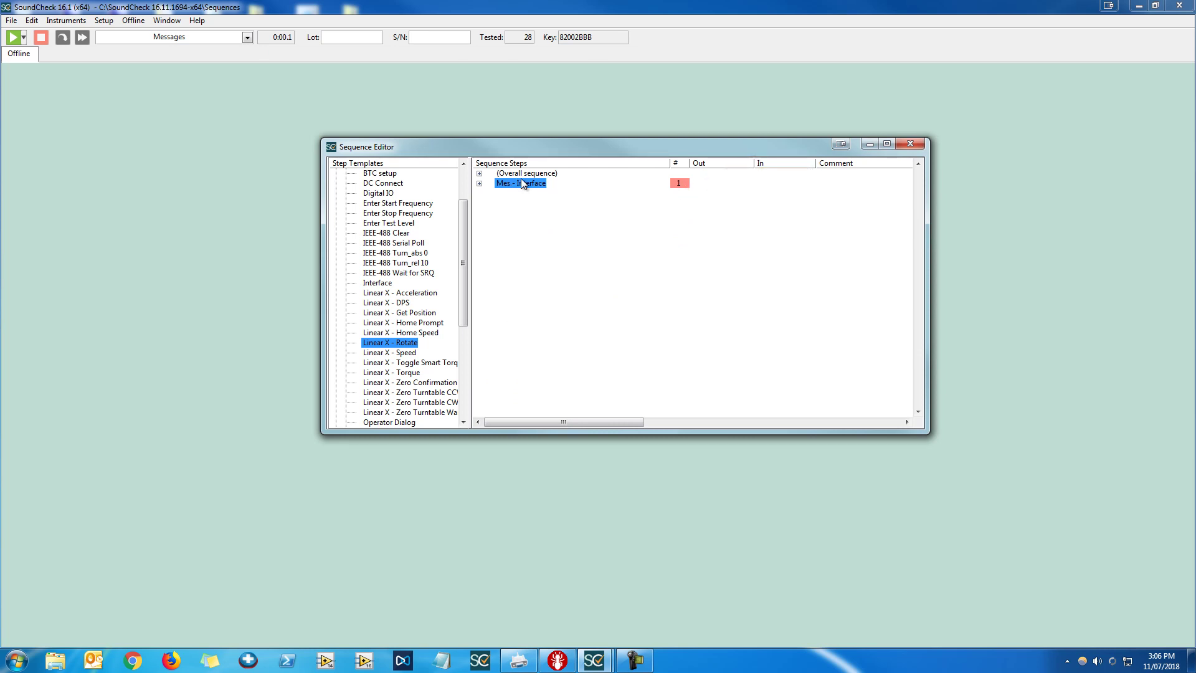
Step: Change the Interface message's digital port to 2 and run the sequence
double_click(540, 188)
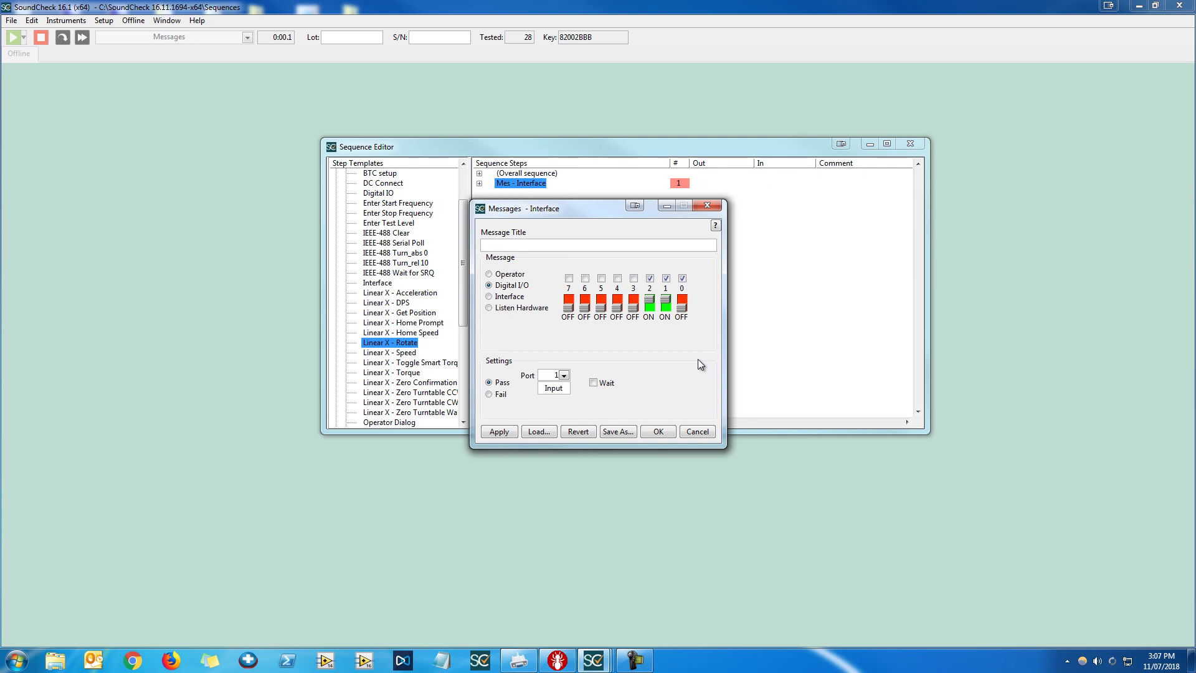
click(564, 375)
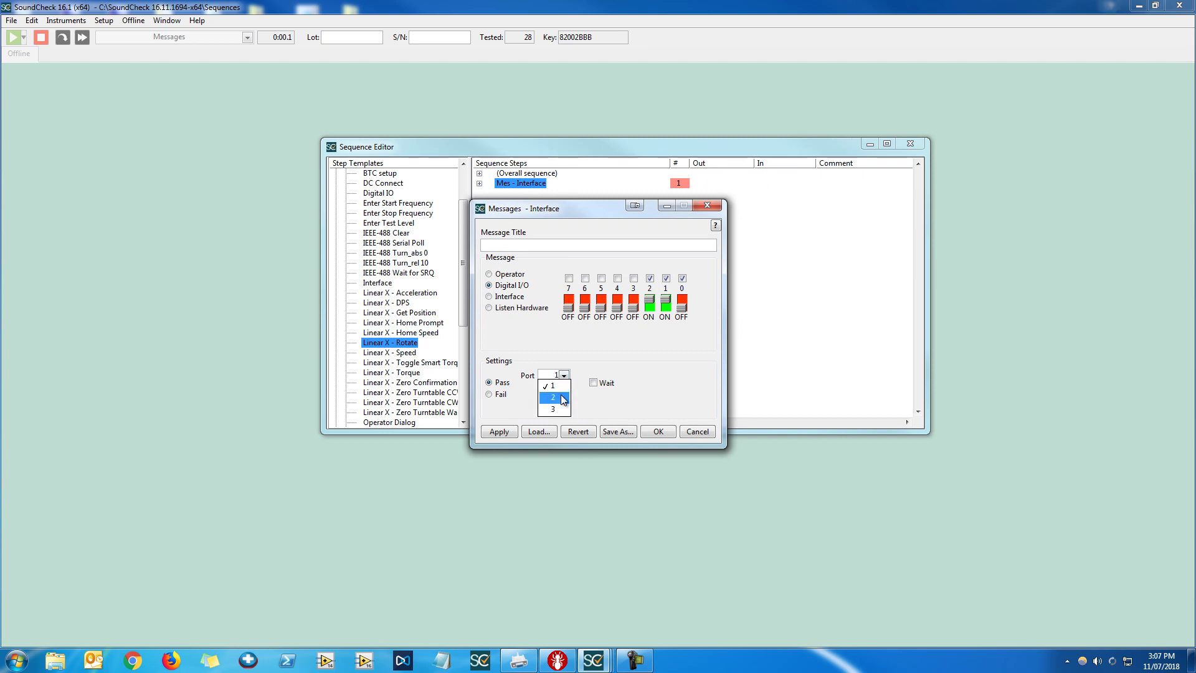
click(553, 394)
click(658, 431)
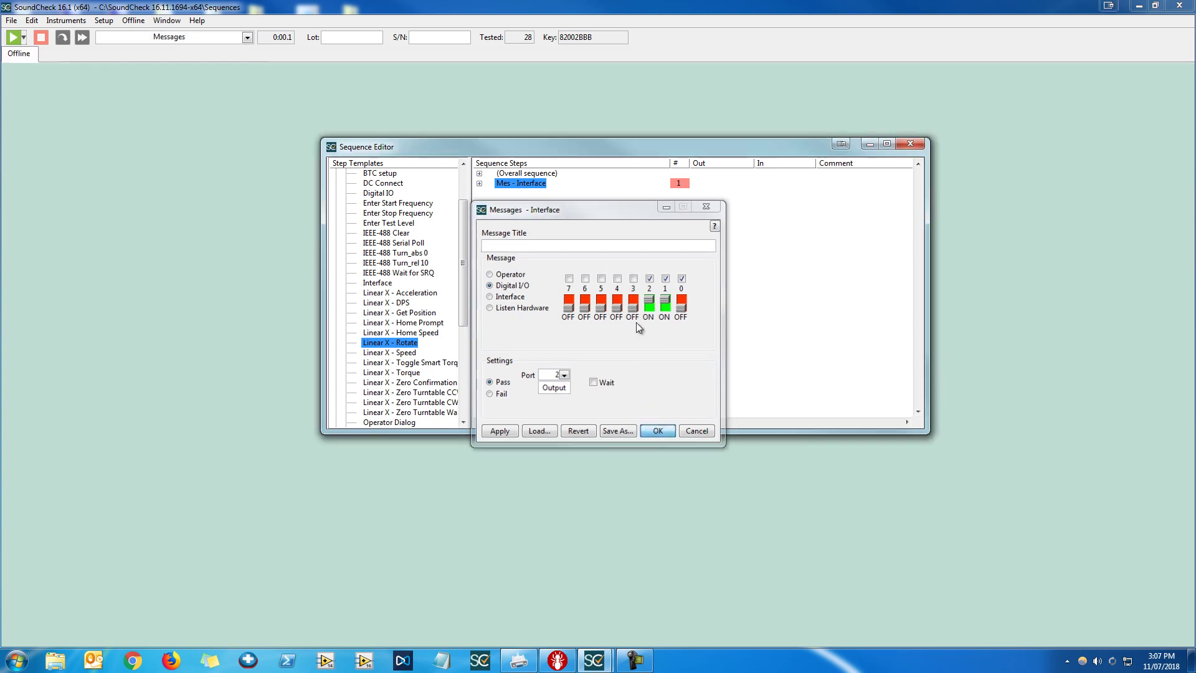
key(F2)
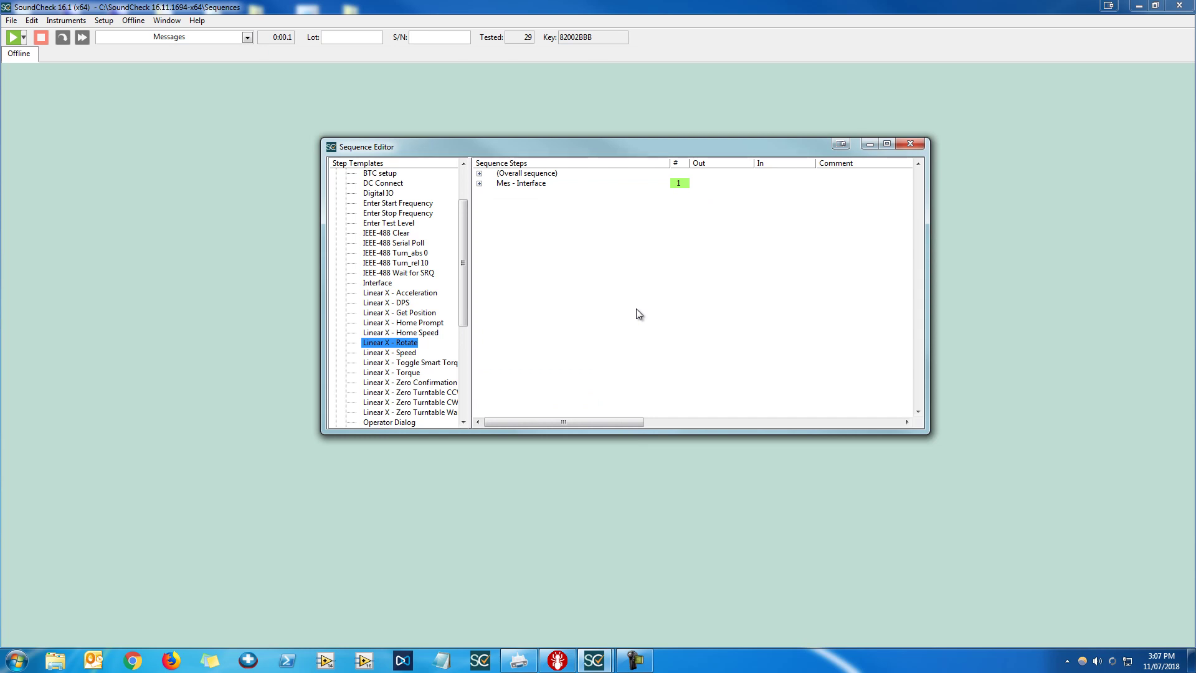
Step: Open the Interface step's Digital I/O message for editing
double_click(541, 184)
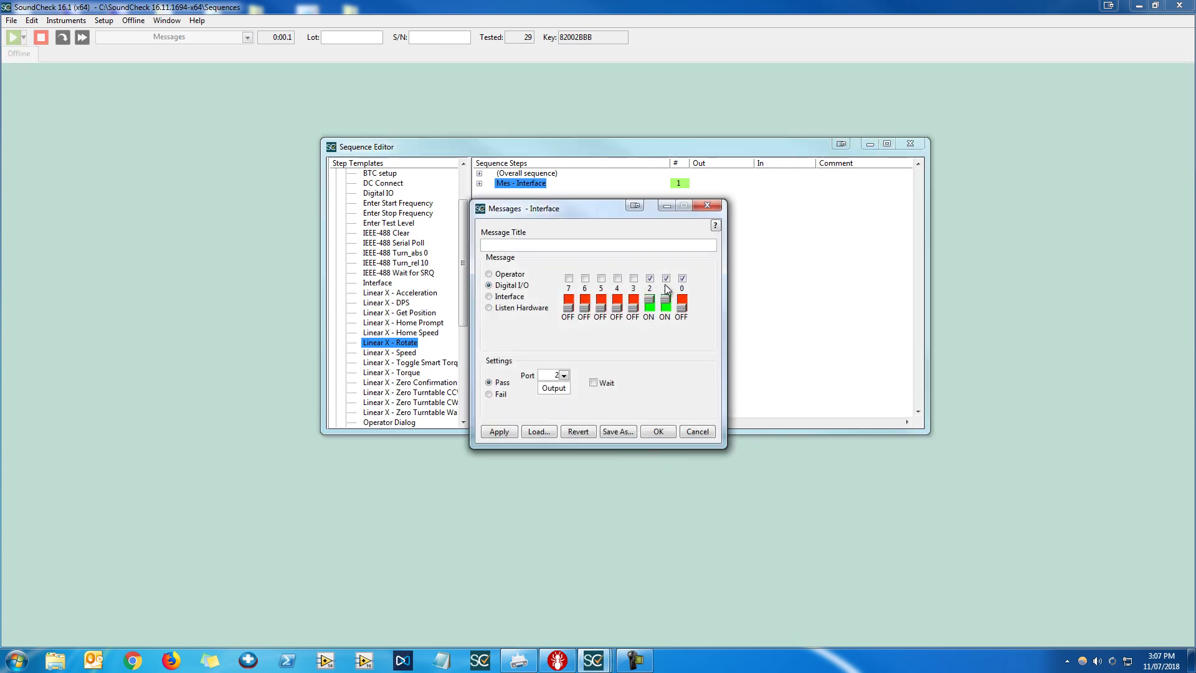